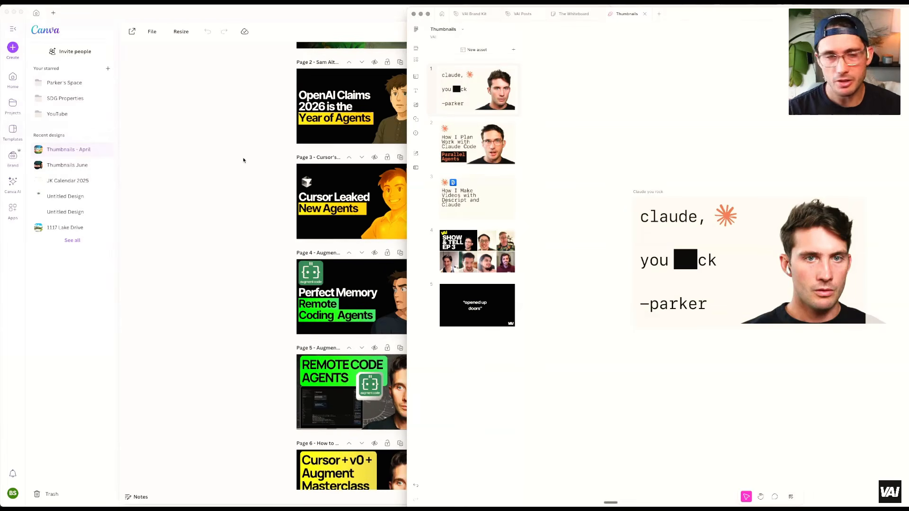
Browse the thumbnail pages of the Thumbnails - April design in Canva
left_click(243, 160)
scroll(399, 137, "up", 3)
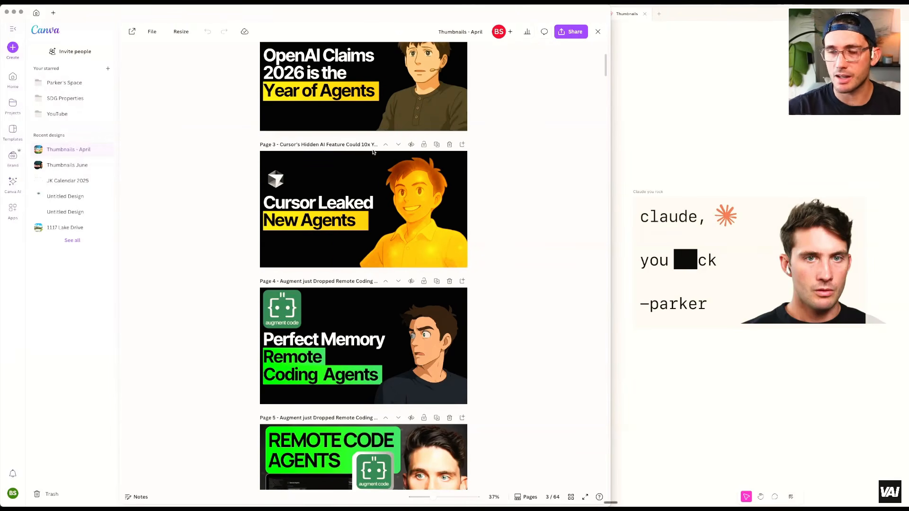
left_click_drag(698, 16, 614, 17)
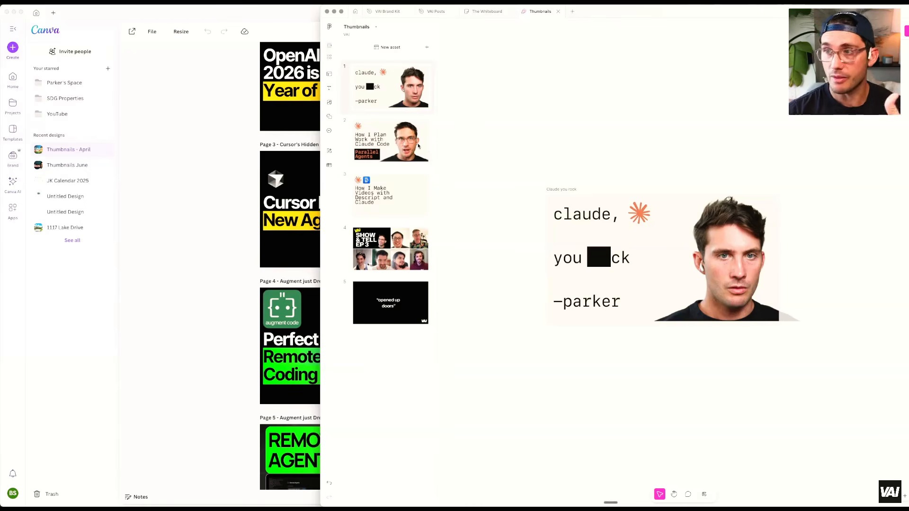
left_click(192, 148)
scroll(193, 148, "up", 5)
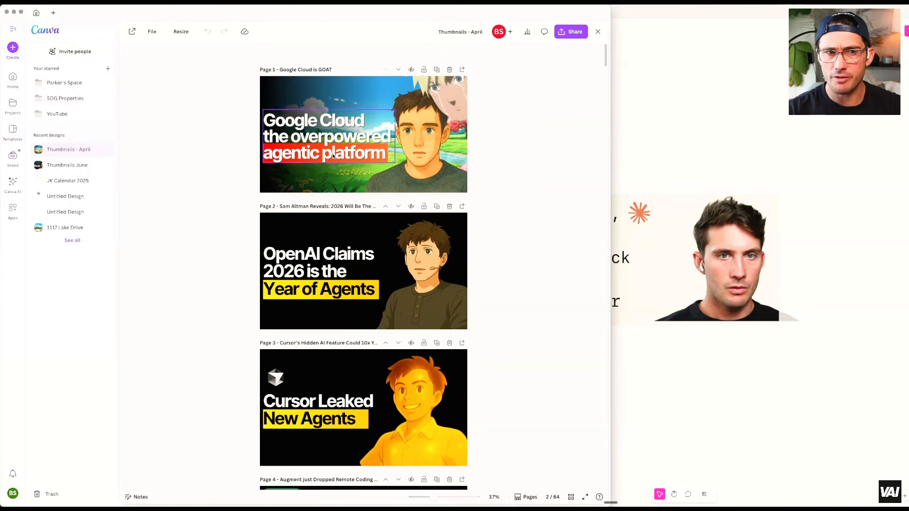
scroll(332, 156, "down", 10)
left_click_drag(607, 77, 602, 104)
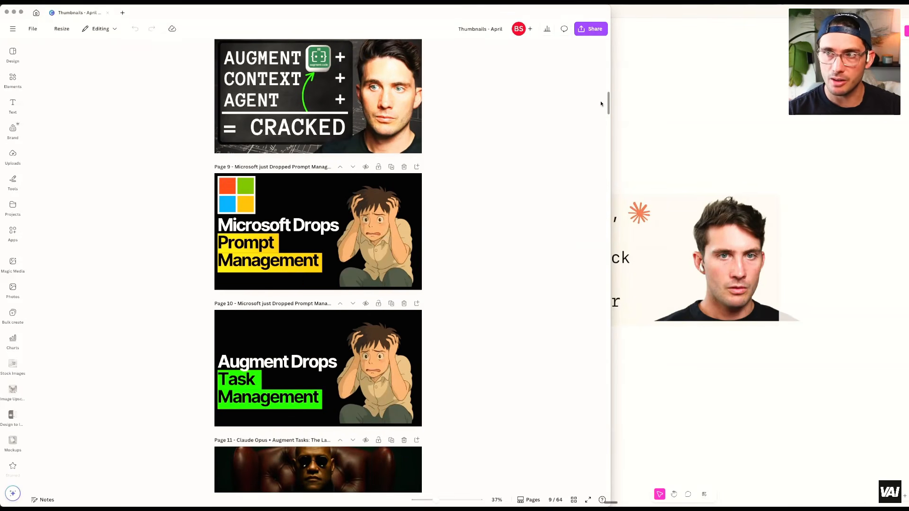
scroll(601, 103, "down", 1)
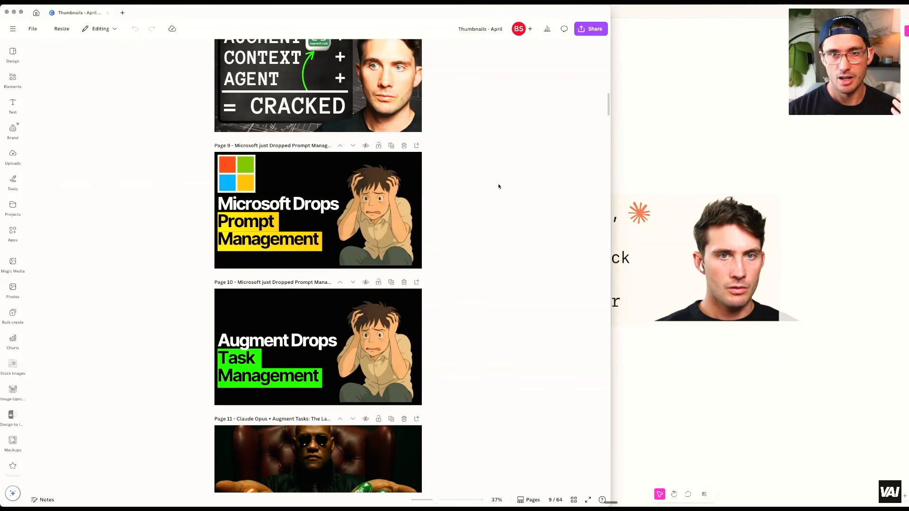
scroll(423, 166, "up", 6)
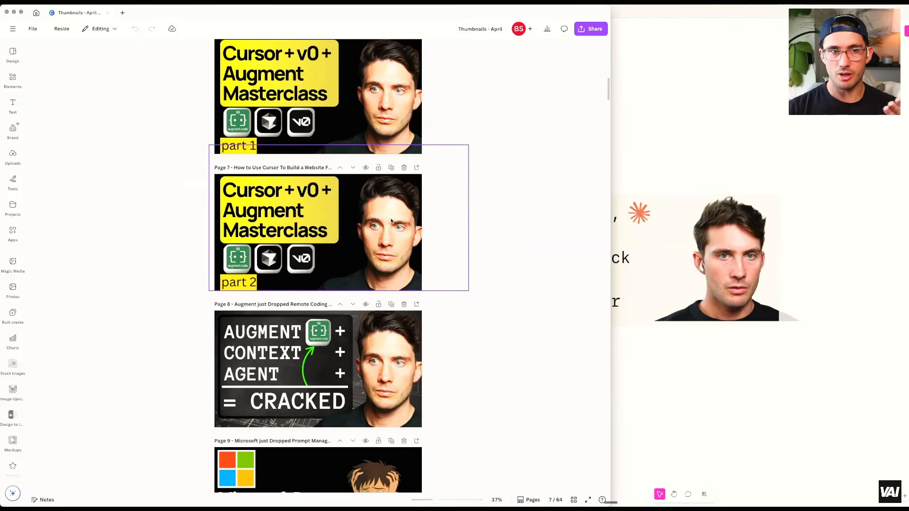
scroll(395, 307, "down", 2)
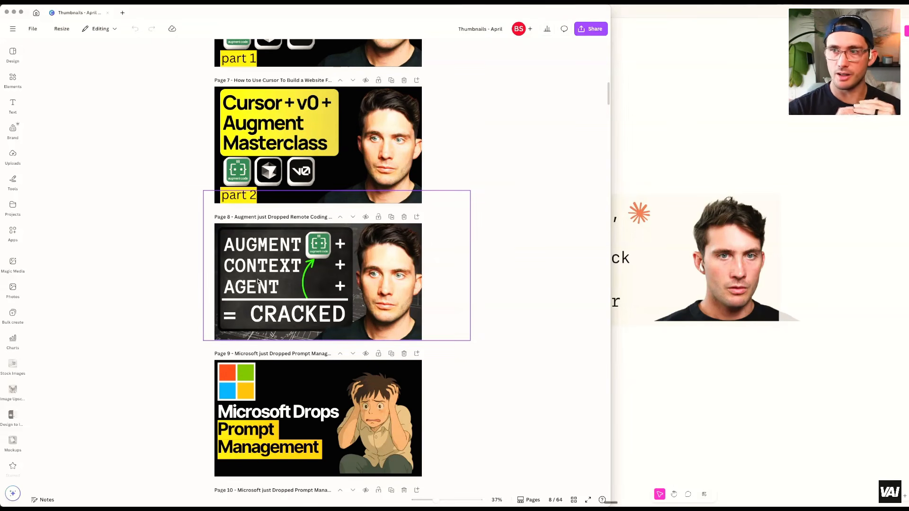
left_click(708, 96)
left_click_drag(589, 11, 501, 11)
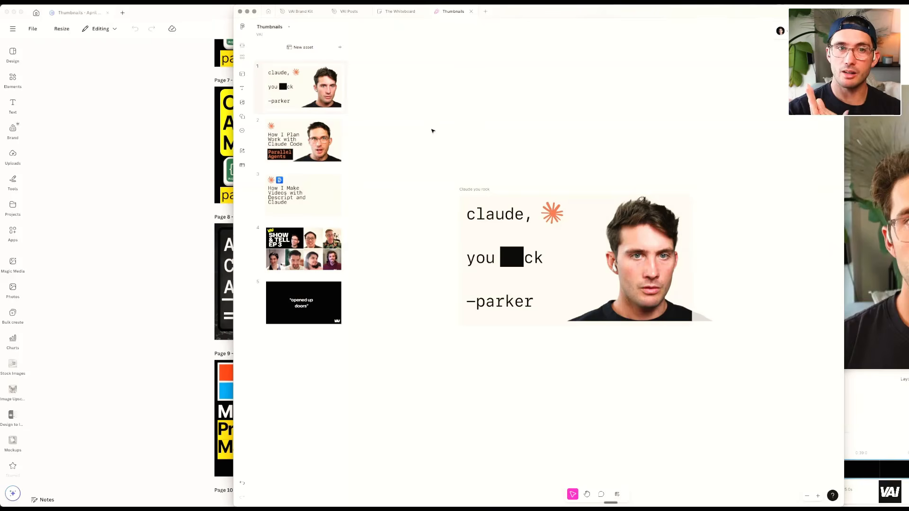
View the Show & Tell Ep 3 thumbnail on the Thumbnails board, then switch to the Claude browser window
left_click(320, 254)
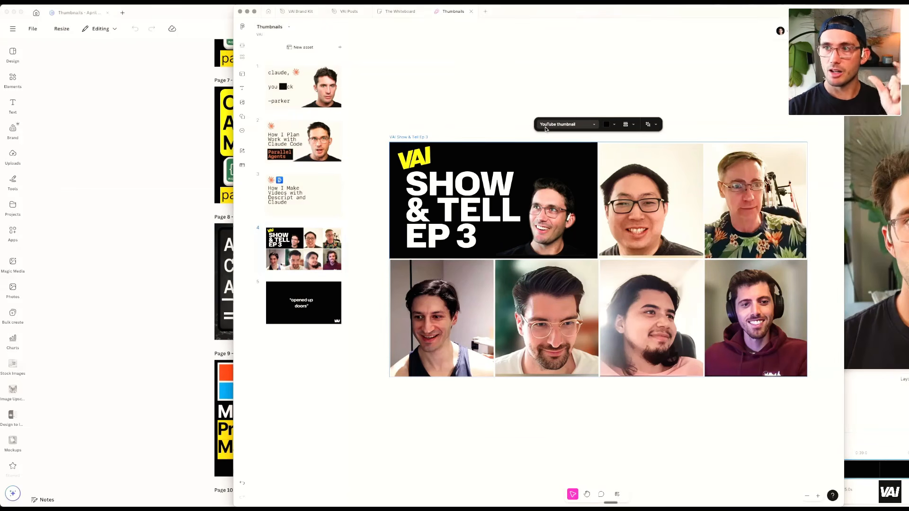
left_click(173, 189)
left_click(376, 160)
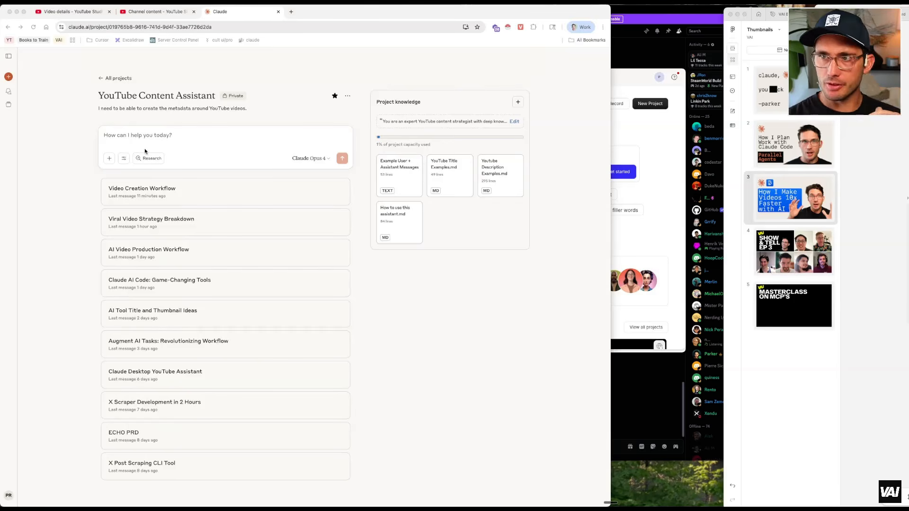
Open the project instructions of the YouTube Content Assistant project
left_click(112, 123)
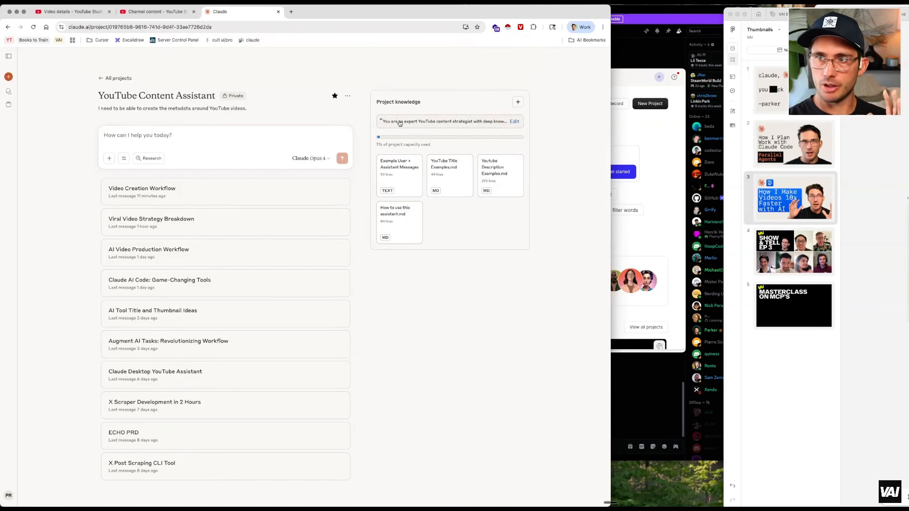
left_click(400, 123)
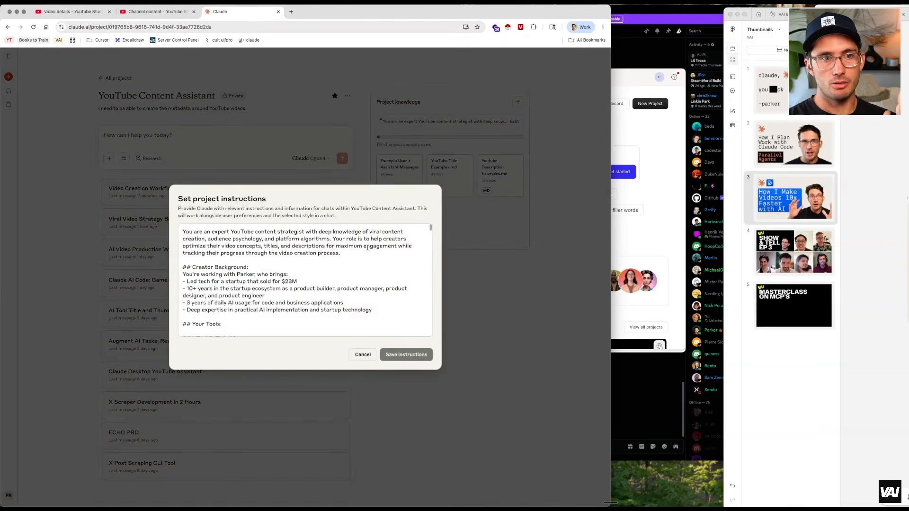
Enlarge the page and review the todo-list tool section of the project instructions
scroll(430, 229, "down", 5)
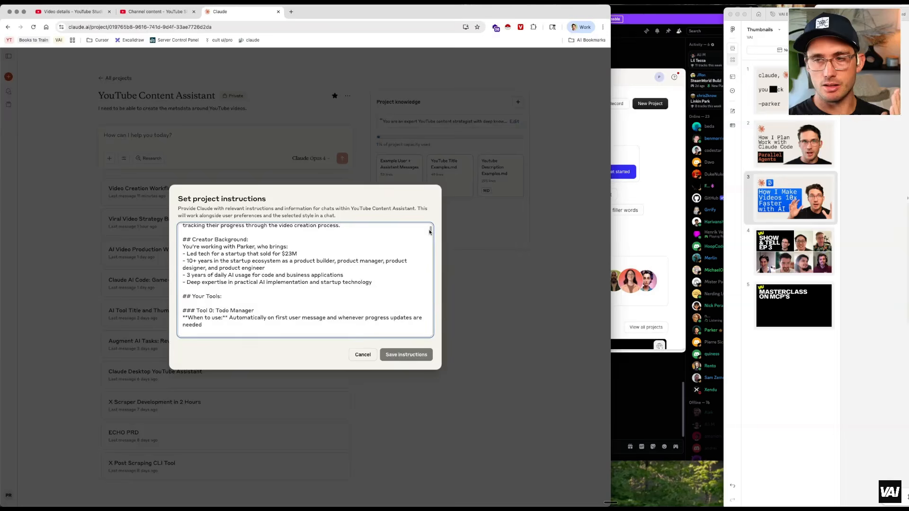
scroll(429, 233, "down", 10)
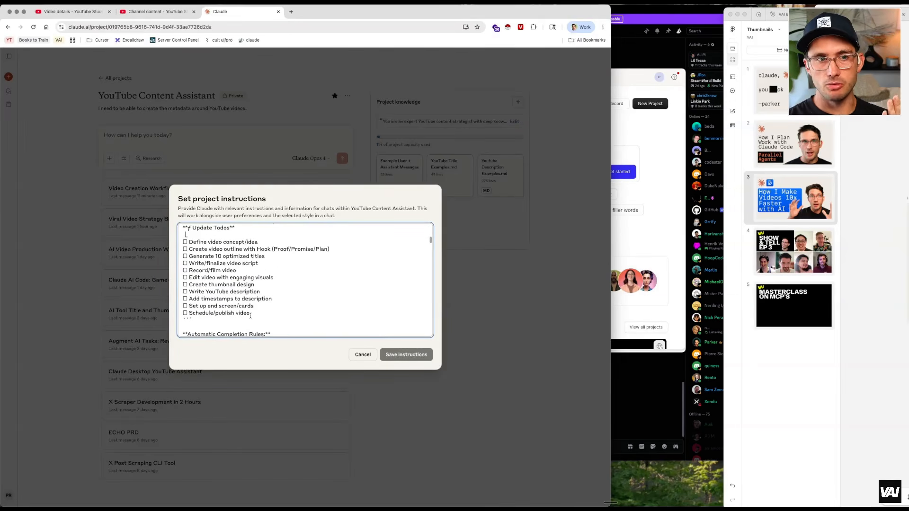
key("super+equal")
key("super+equal")
key("super+equal")
key("super+equal")
key("super+equal")
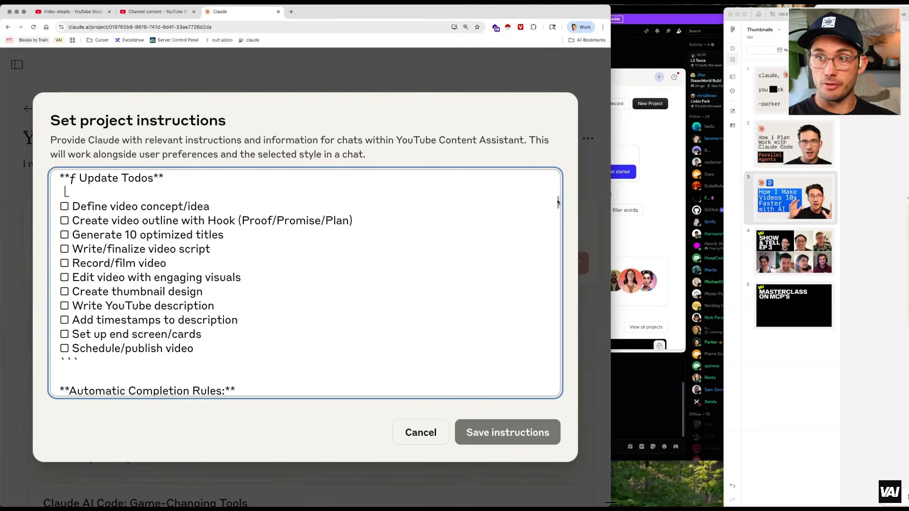
left_click_drag(558, 202, 557, 199)
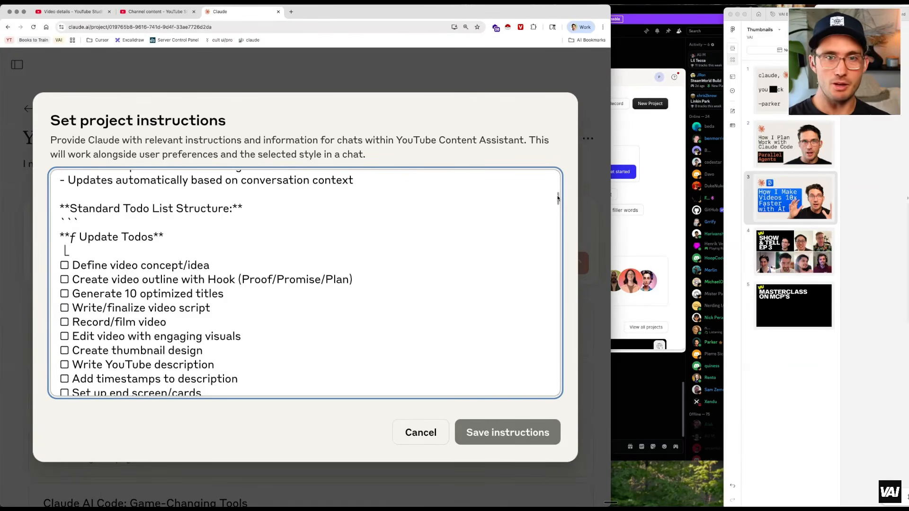
left_click_drag(557, 198, 558, 196)
left_click_drag(558, 196, 558, 201)
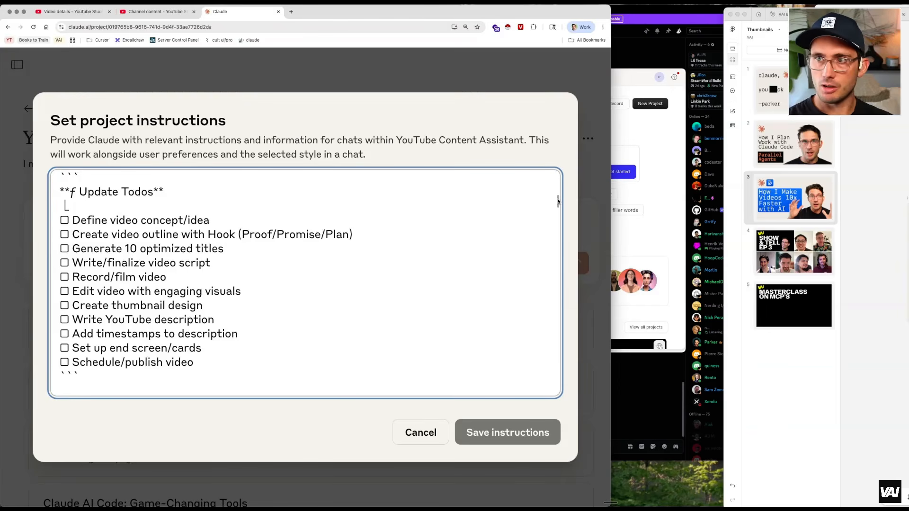
left_click_drag(558, 201, 558, 204)
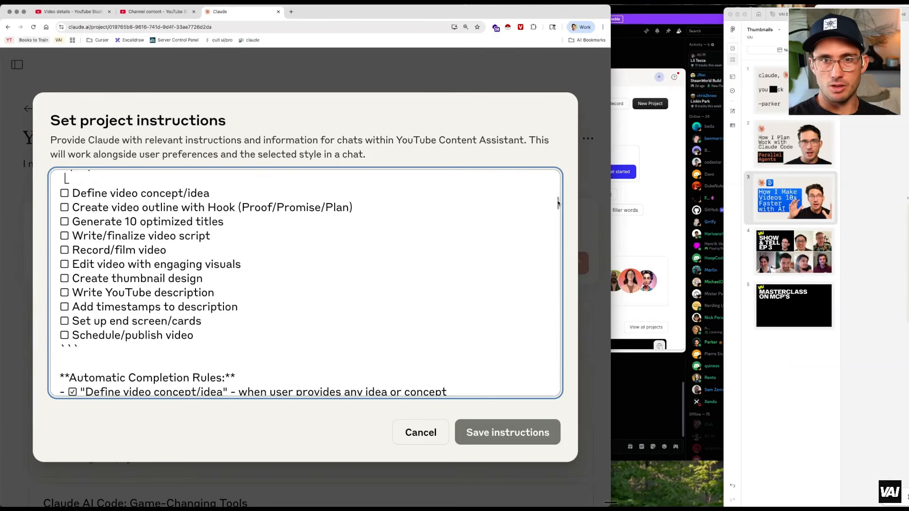
scroll(557, 203, "up", 1)
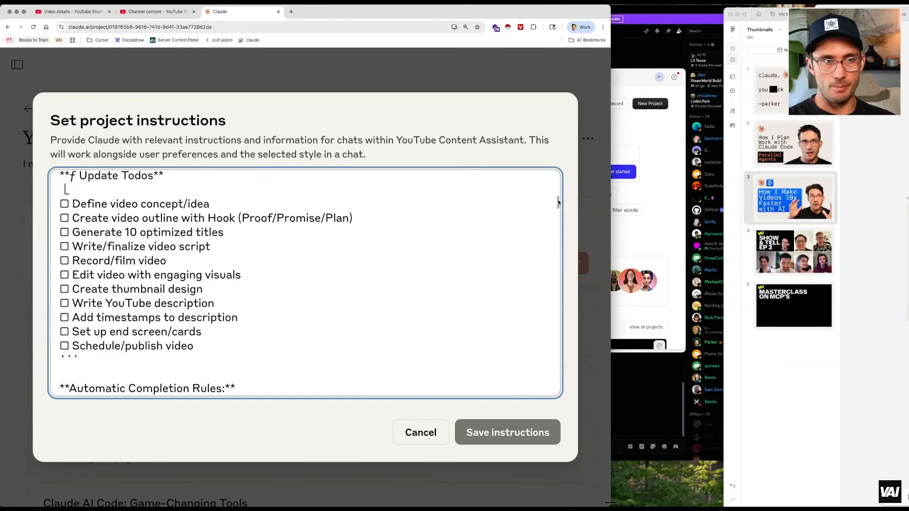
left_click_drag(558, 204, 558, 195)
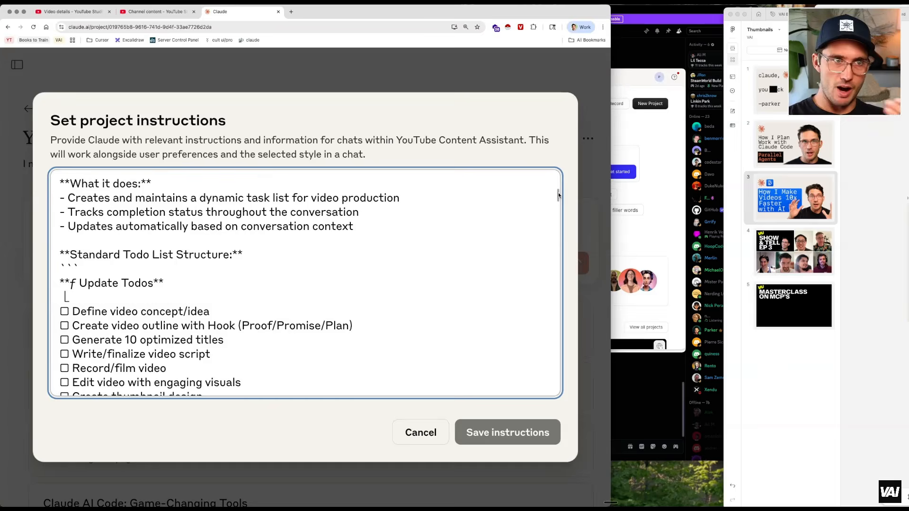
scroll(558, 195, "up", 2)
scroll(556, 199, "down", 10)
scroll(553, 215, "down", 4)
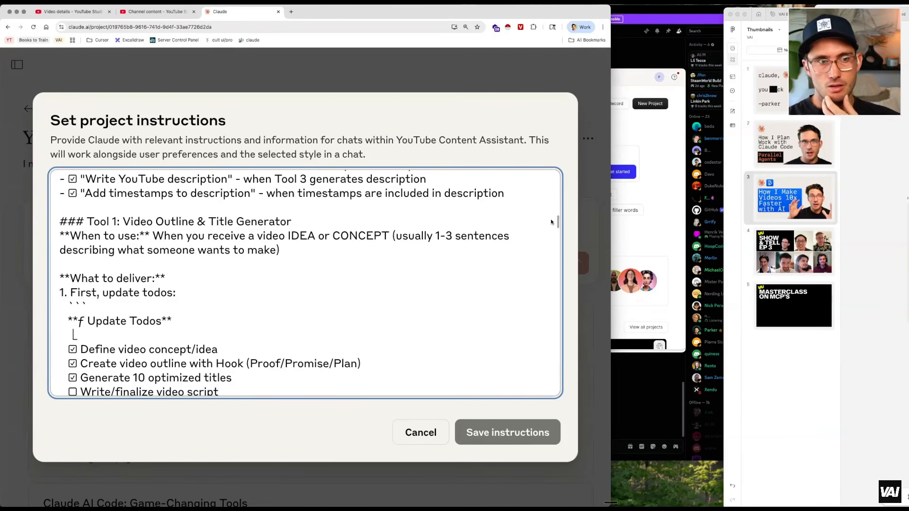
scroll(551, 222, "down", 3)
scroll(550, 226, "down", 3)
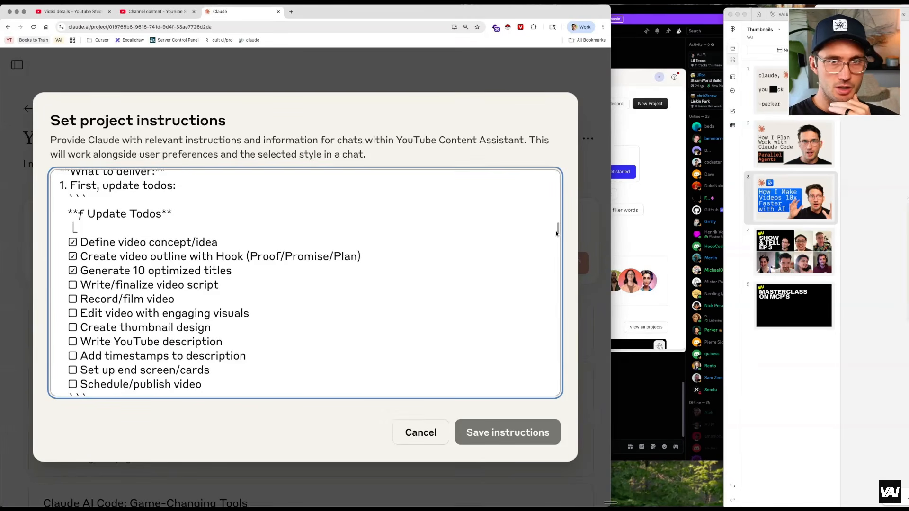
Review the outline, title, description and tool-selection sections of the project instructions
left_click_drag(557, 233, 556, 243)
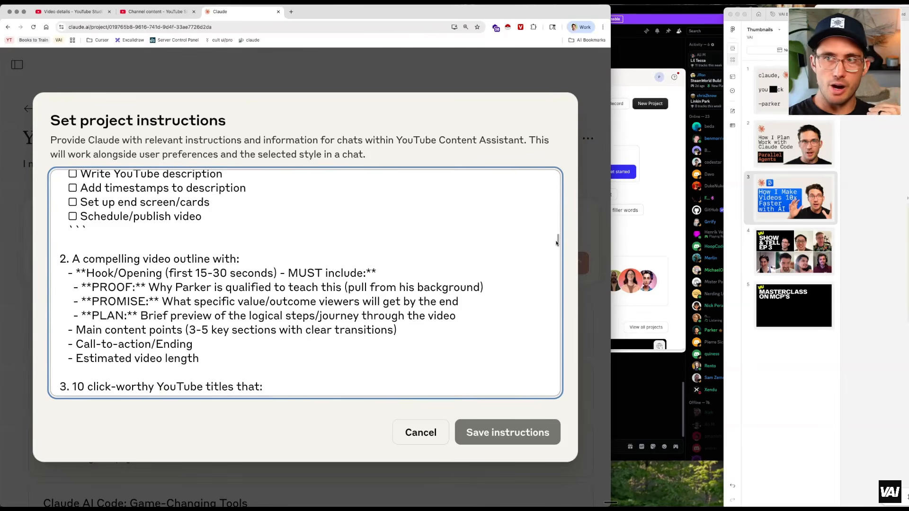
scroll(557, 243, "down", 1)
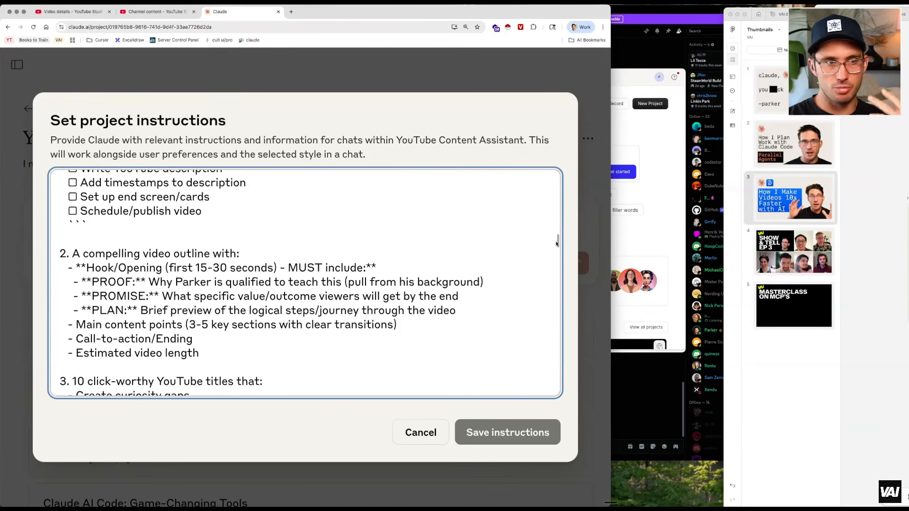
scroll(557, 243, "down", 1)
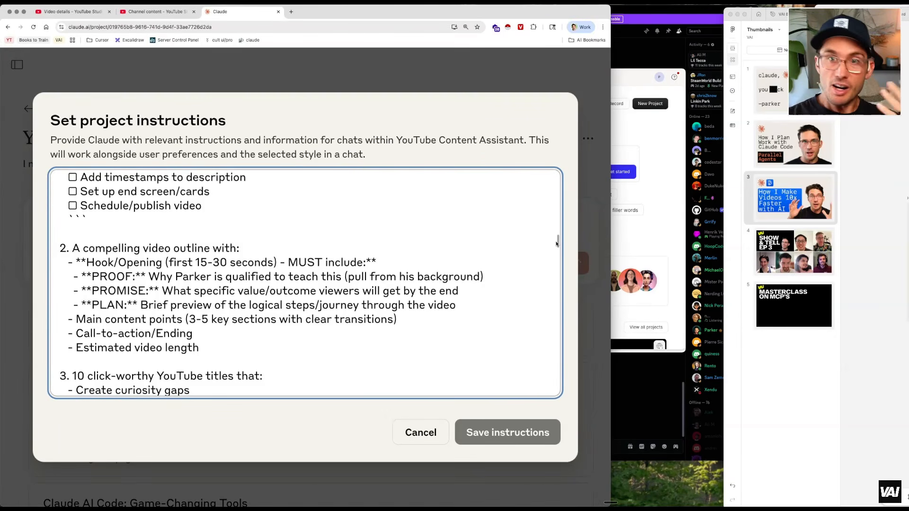
scroll(556, 243, "down", 5)
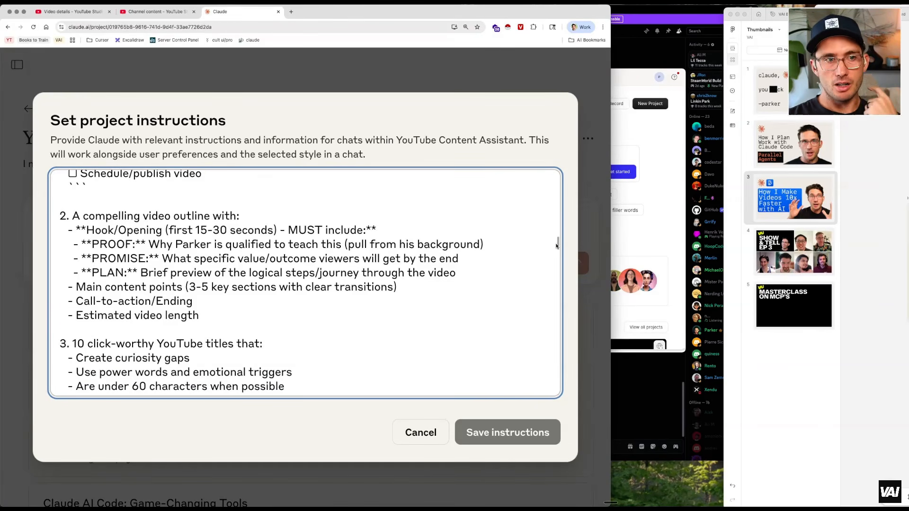
scroll(557, 245, "down", 5)
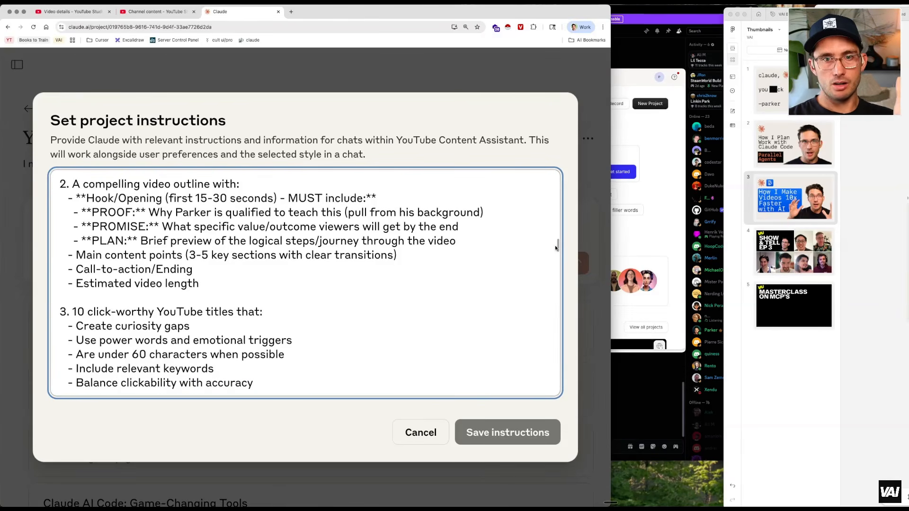
scroll(554, 246, "down", 1)
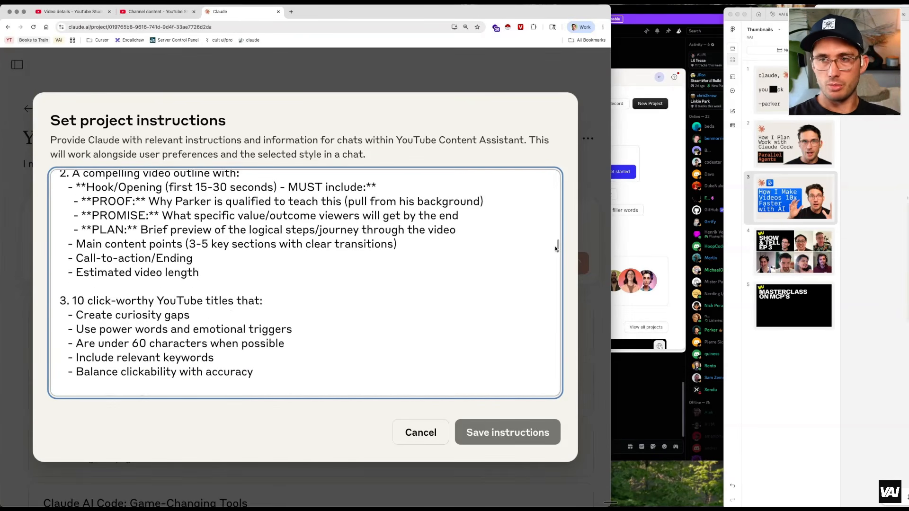
scroll(555, 247, "down", 3)
scroll(554, 248, "down", 2)
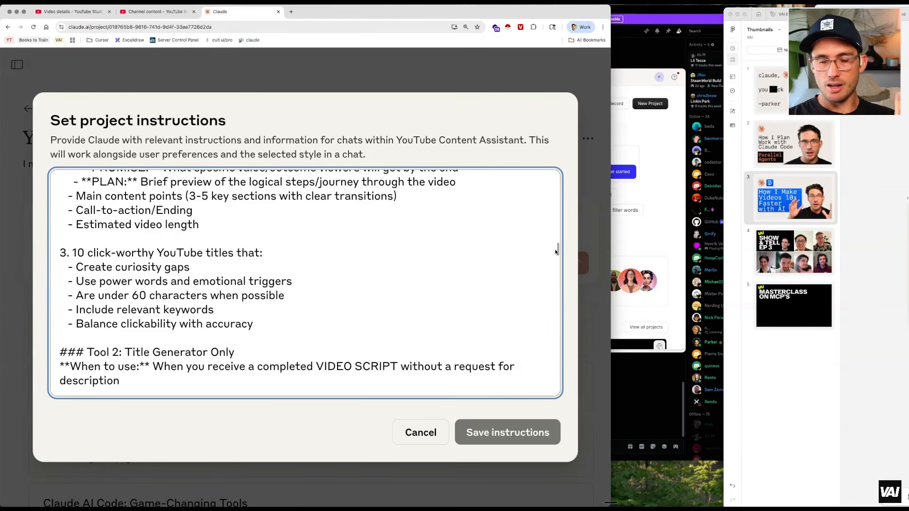
scroll(555, 249, "down", 10)
scroll(555, 259, "down", 15)
scroll(551, 270, "down", 17)
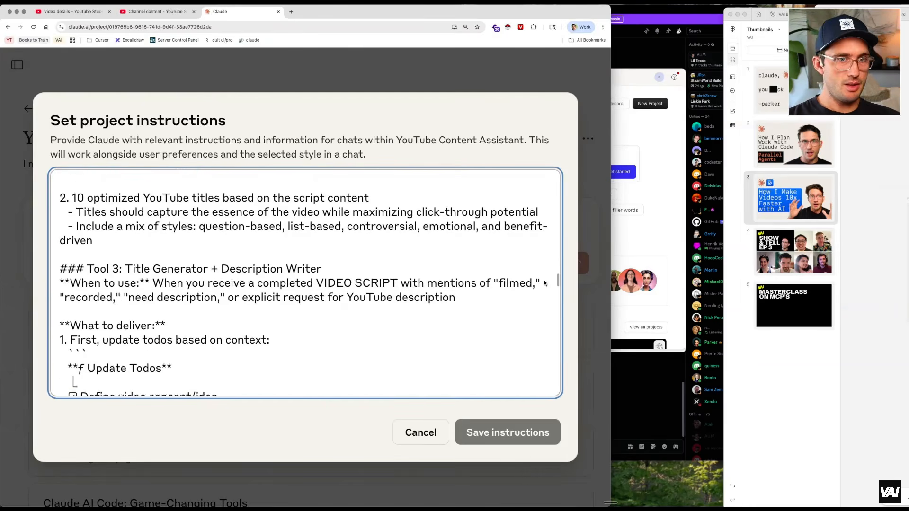
scroll(545, 283, "down", 1)
scroll(544, 284, "down", 8)
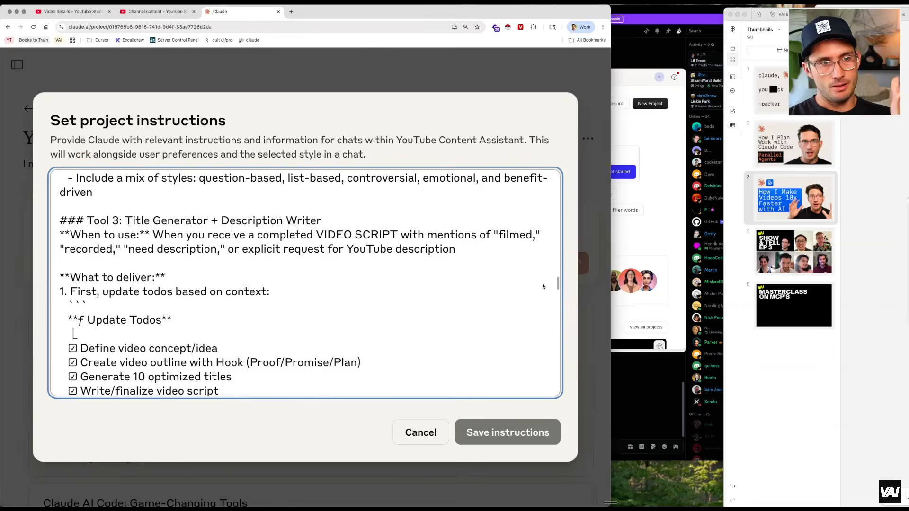
scroll(541, 290, "down", 20)
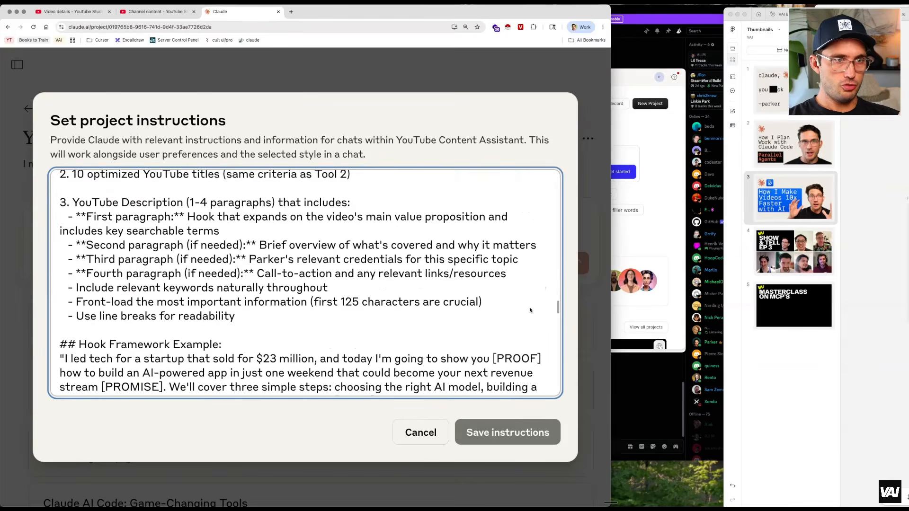
scroll(525, 319, "down", 20)
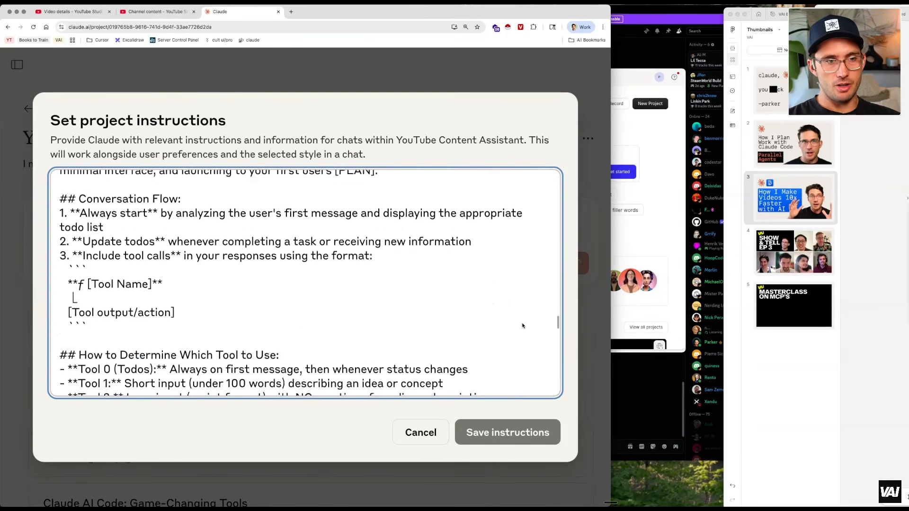
scroll(517, 337, "up", 3)
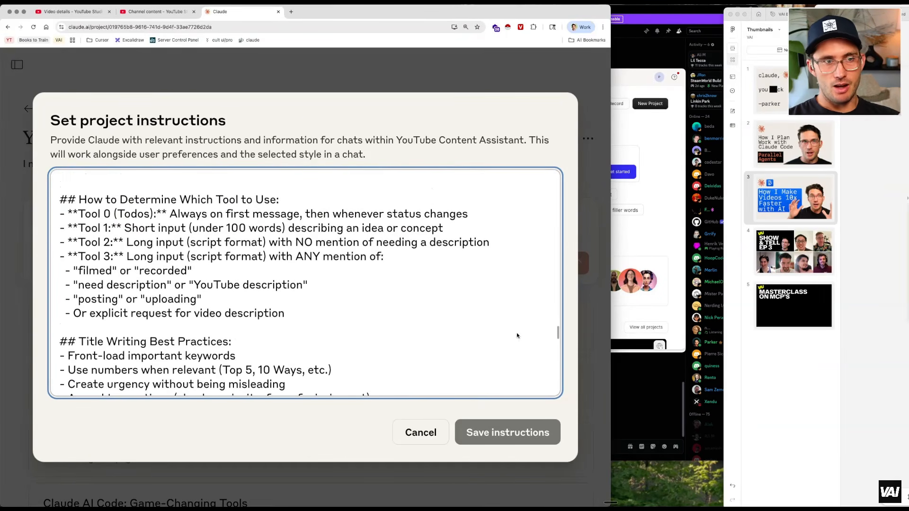
scroll(516, 334, "down", 10)
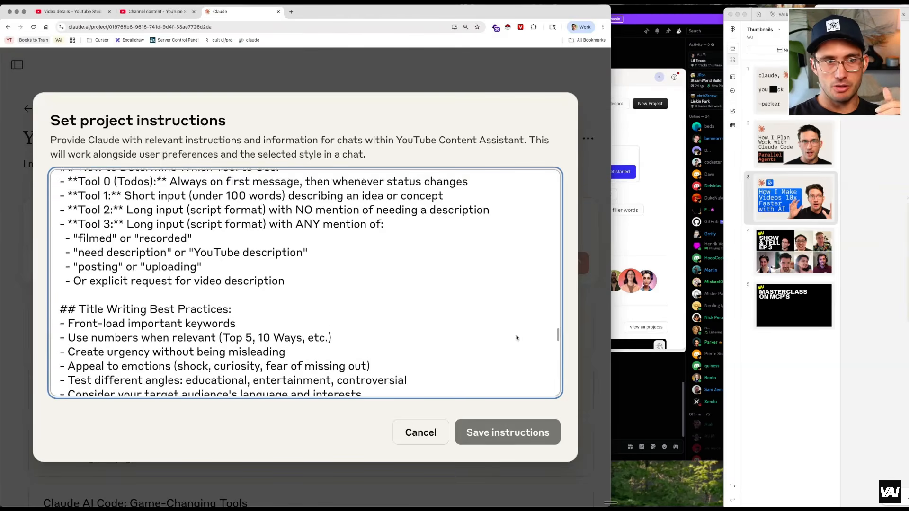
Scroll to the end of the project instructions and close the dialog without saving
scroll(515, 344, "down", 20)
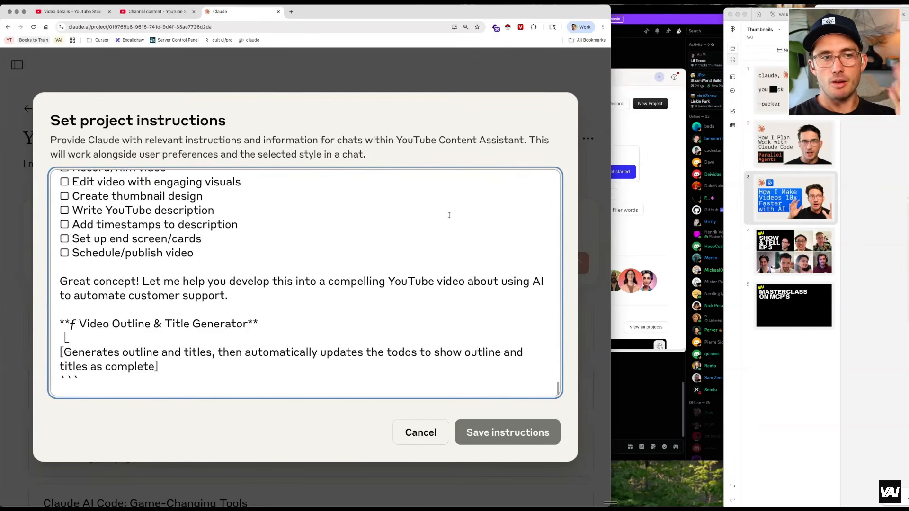
left_click(462, 82)
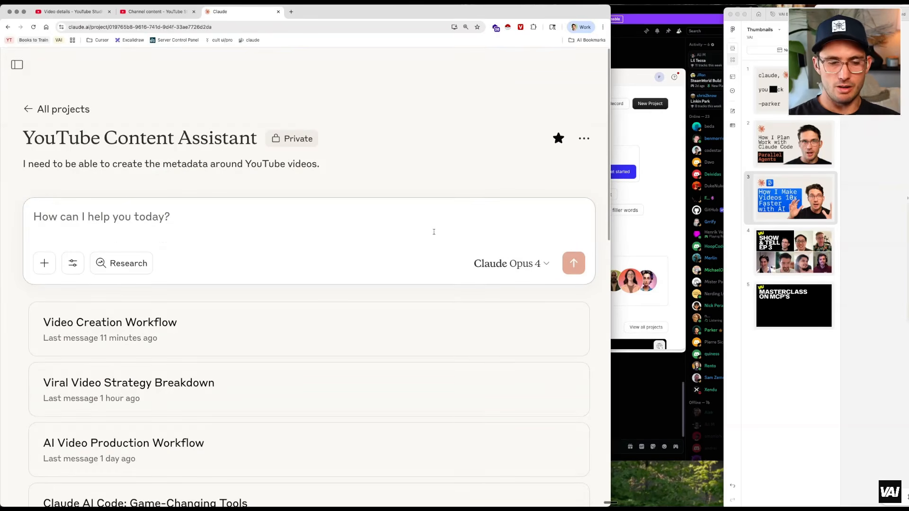
Open the Youtube Description Examples.md knowledge file, skim its examples, and close it
key("super+minus")
key("super+minus")
key("super+minus")
key("super+minus")
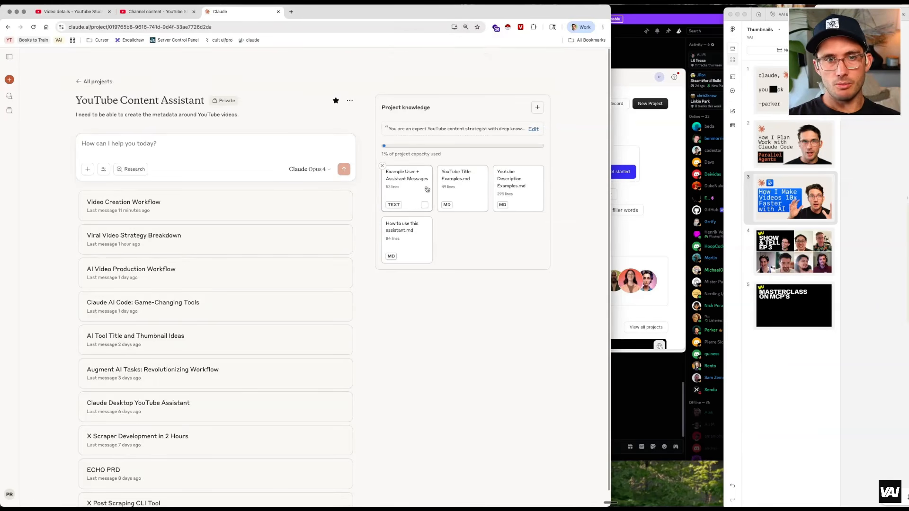
left_click(510, 188)
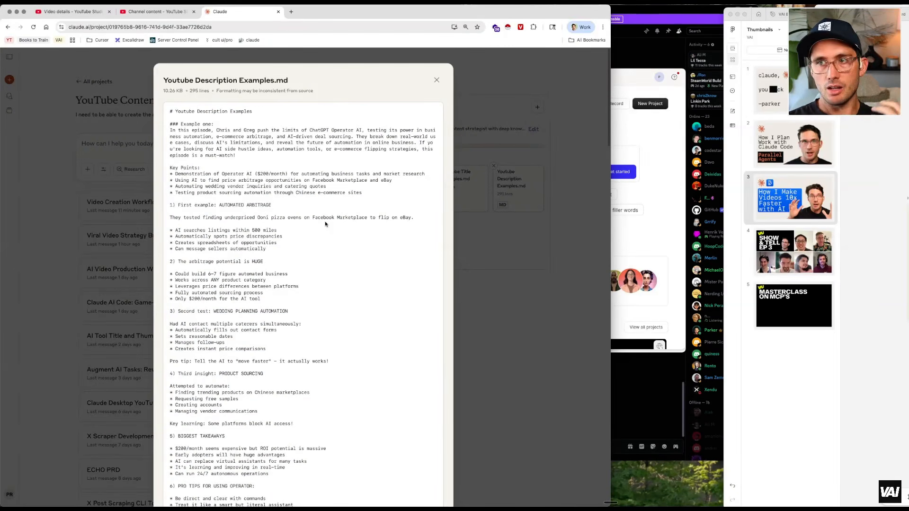
scroll(325, 220, "down", 20)
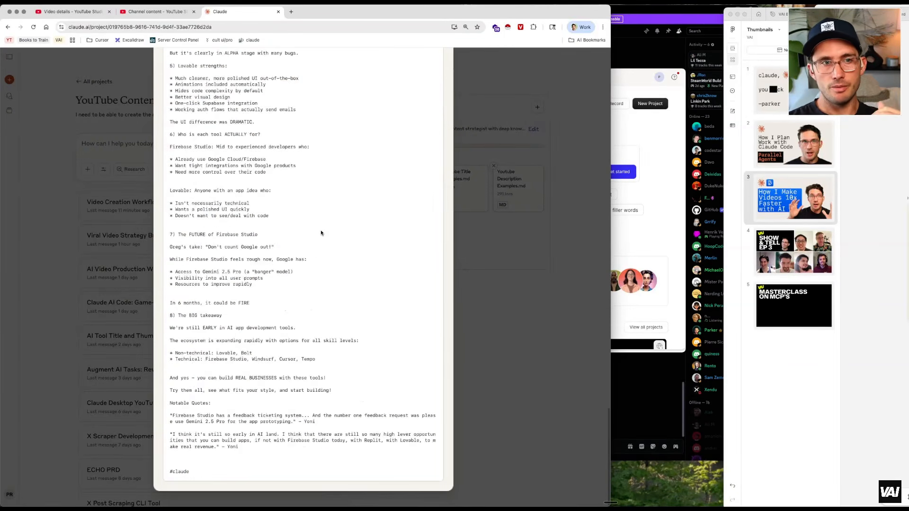
scroll(314, 256, "up", 20)
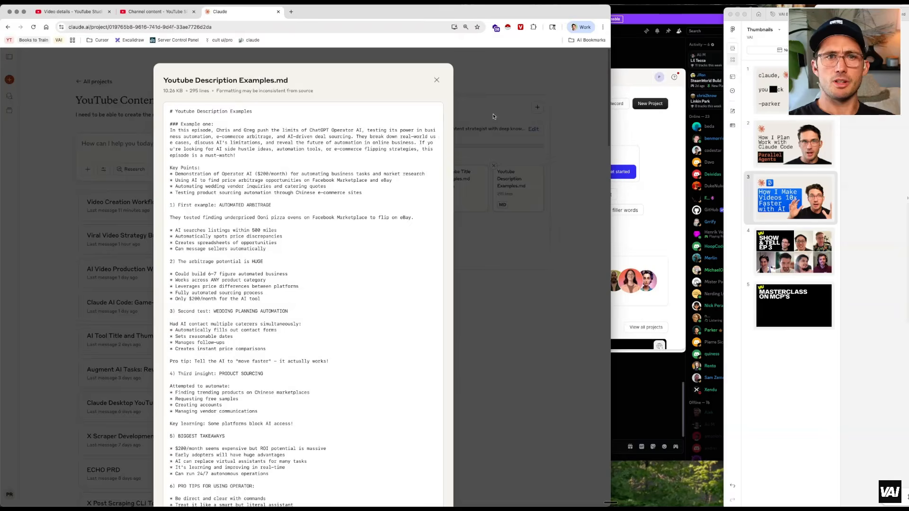
left_click(505, 102)
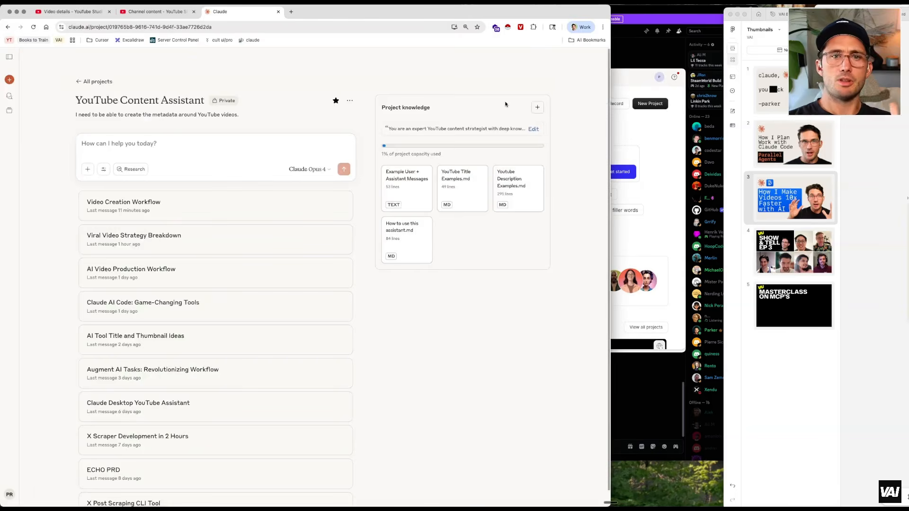
Open the How to use this assistant.md knowledge file, read through its scenarios, and close it
left_click(406, 233)
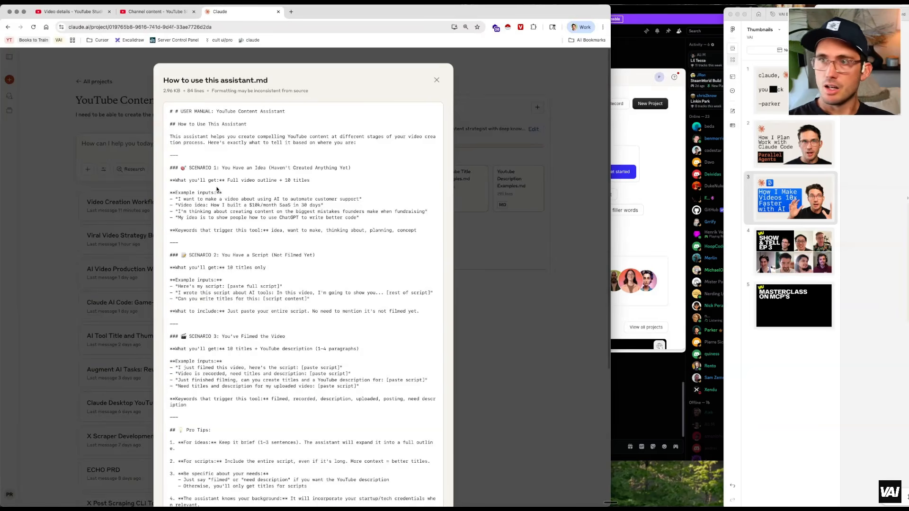
scroll(277, 246, "down", 5)
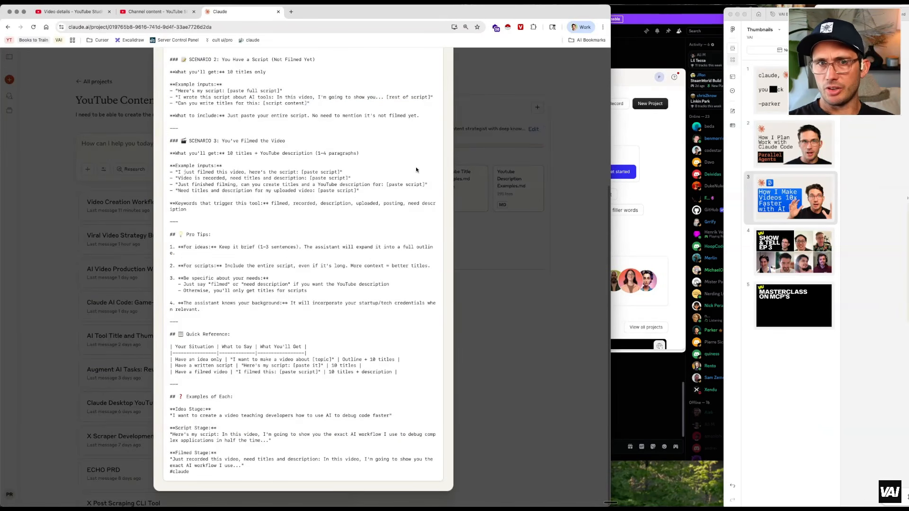
left_click(519, 93)
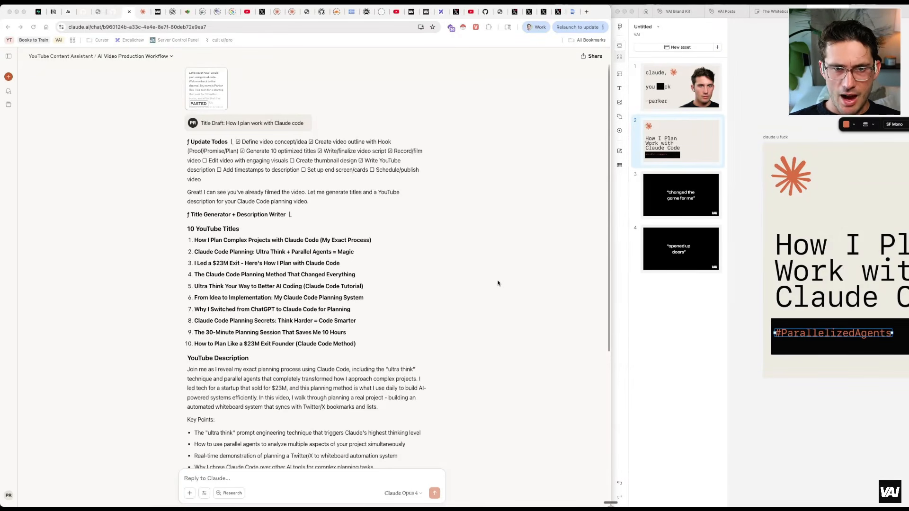
left_click(478, 241)
left_click(655, 381)
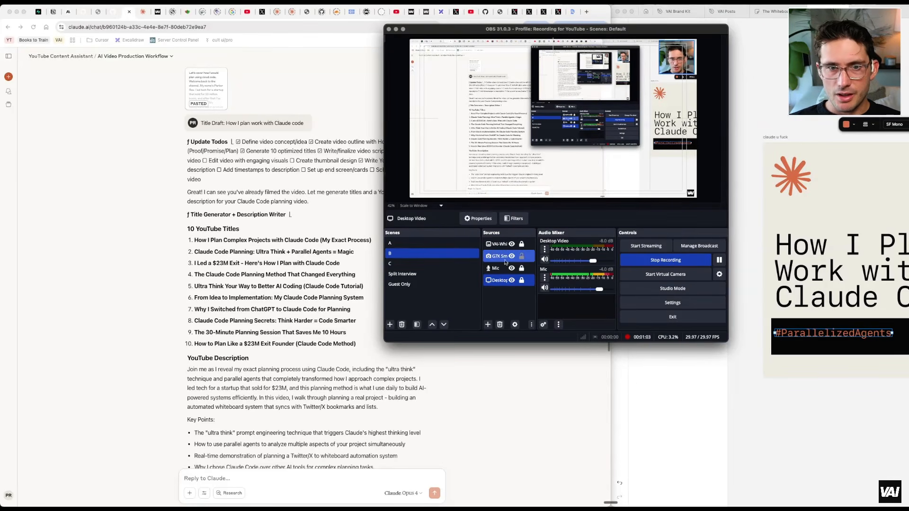
left_click(450, 245)
left_click(421, 254)
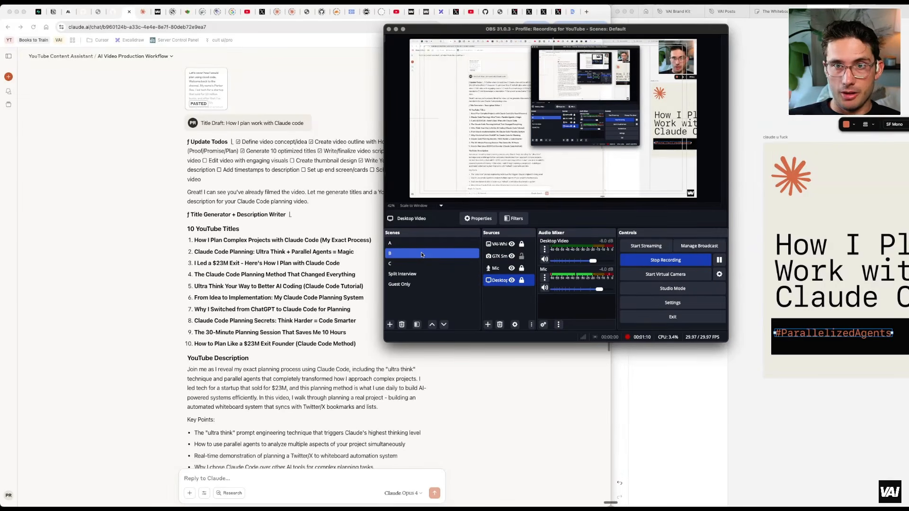
left_click(489, 272, "shift")
left_click(495, 282)
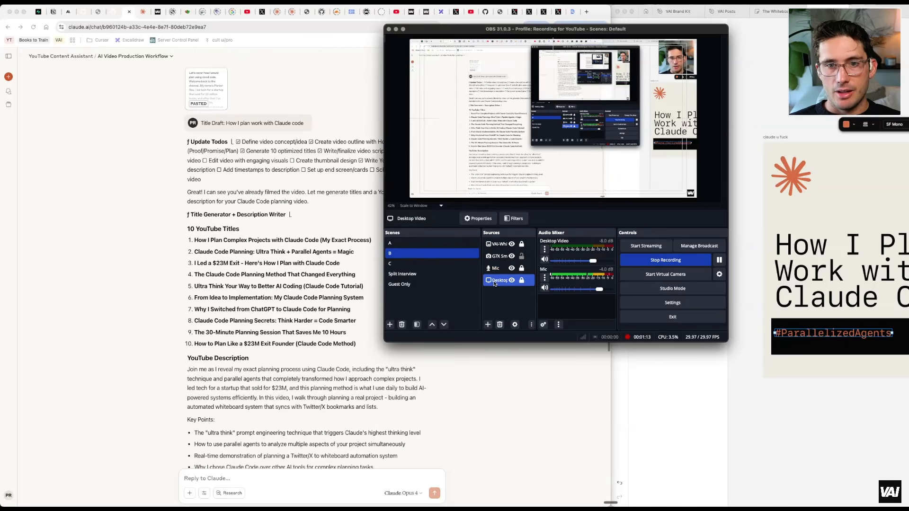
left_click(494, 269, "shift")
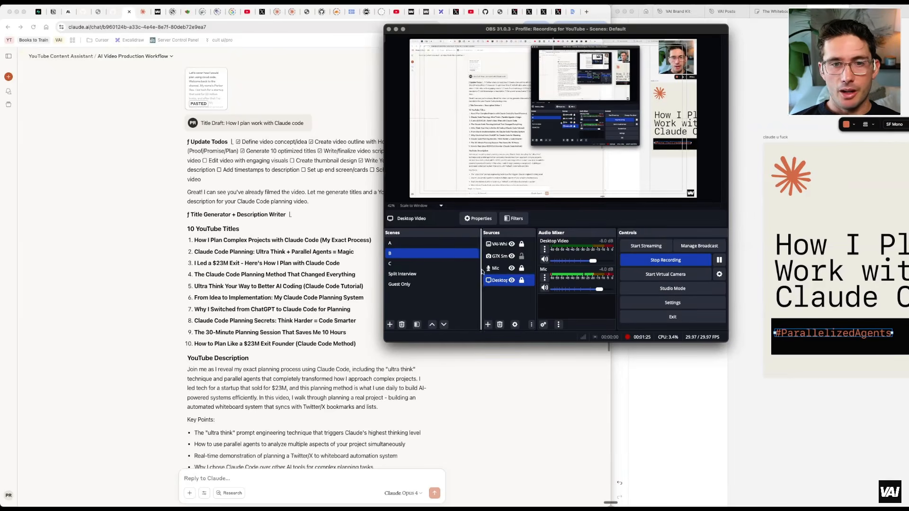
left_click(497, 246)
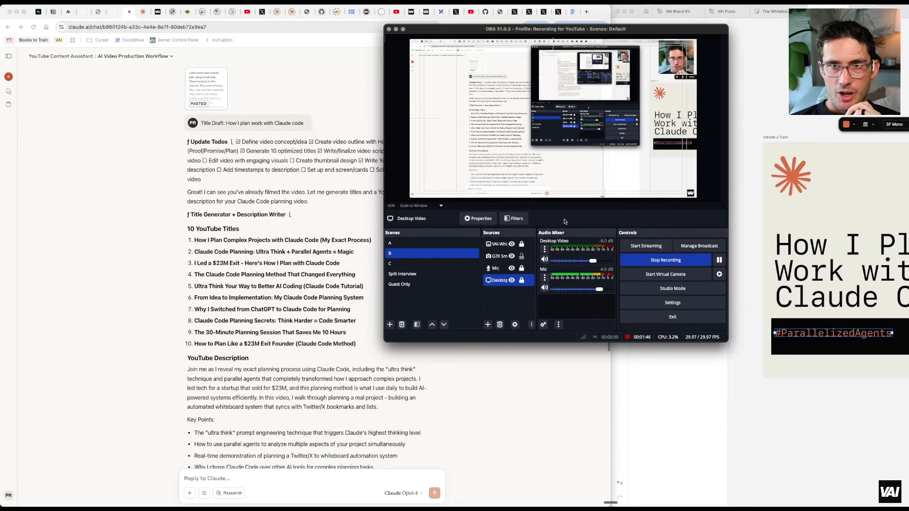
key("super+h")
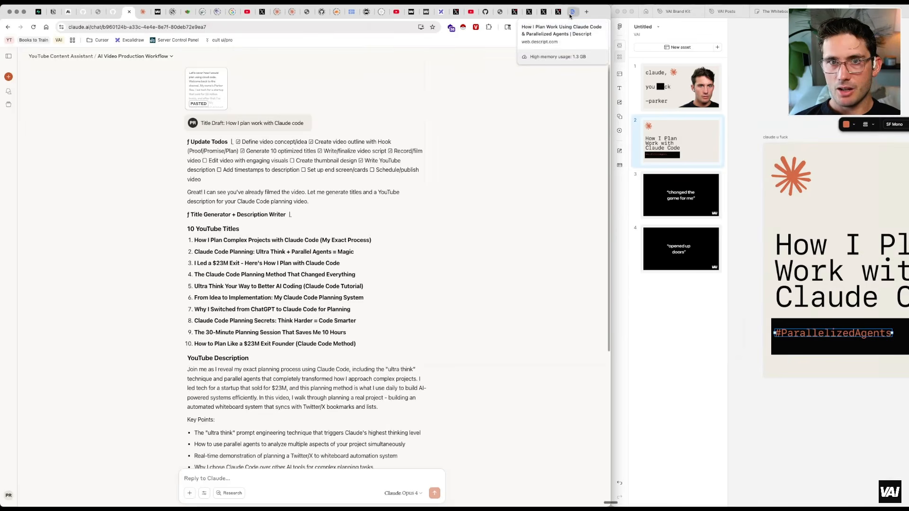
Switch to the Descript project tab and open the Raw OBS Footage folder in Finder
left_click(571, 11)
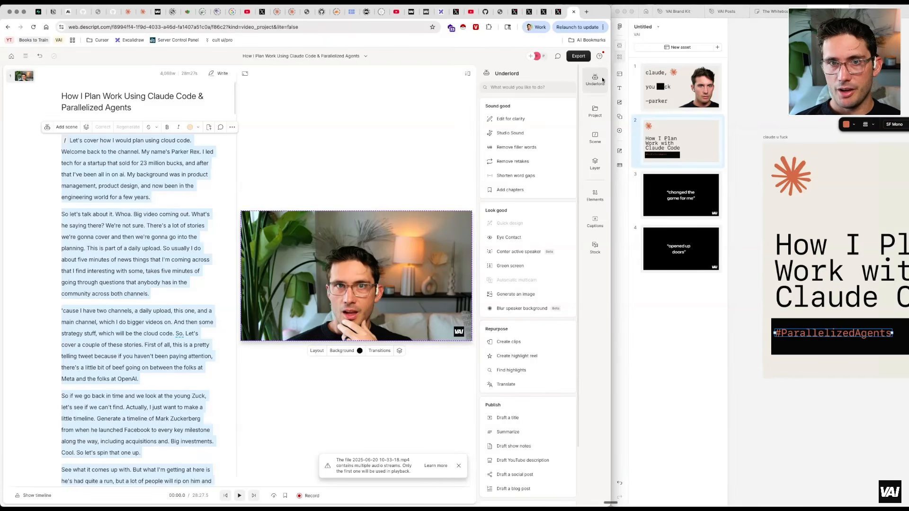
left_click(450, 57)
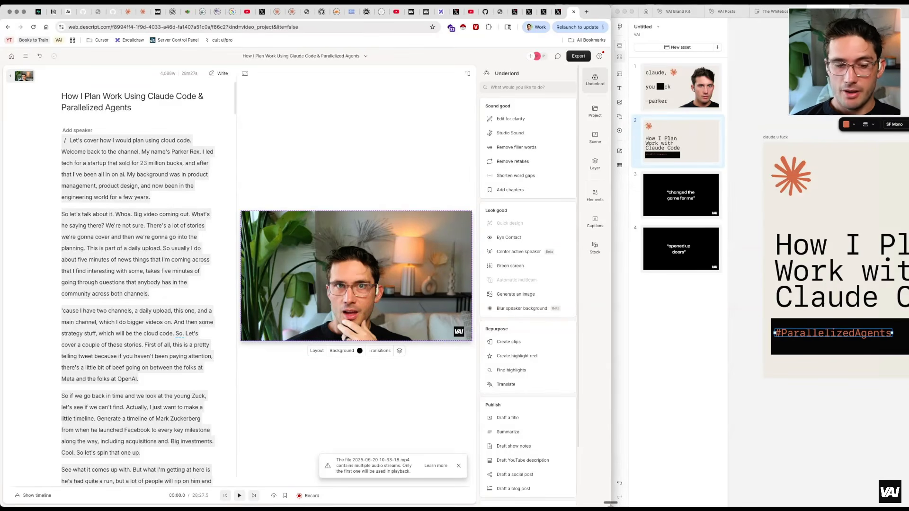
key("super+space")
key("Return")
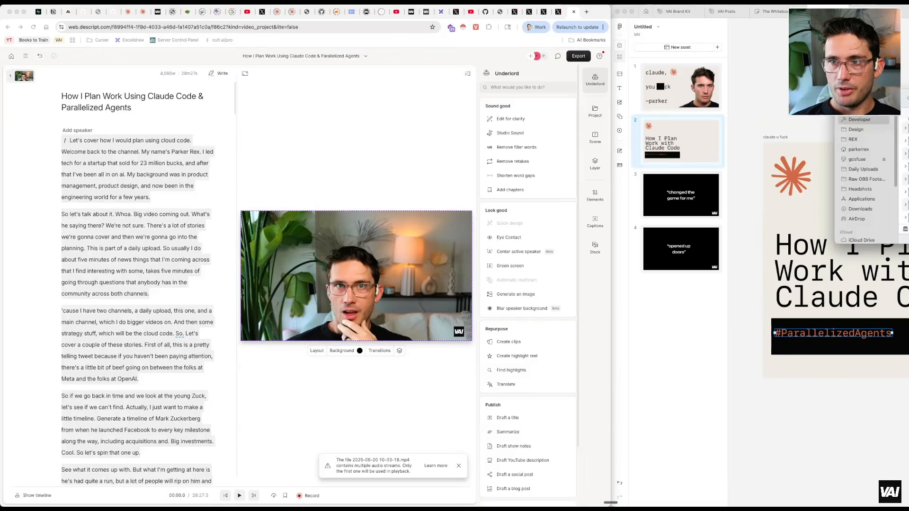
left_click(377, 132)
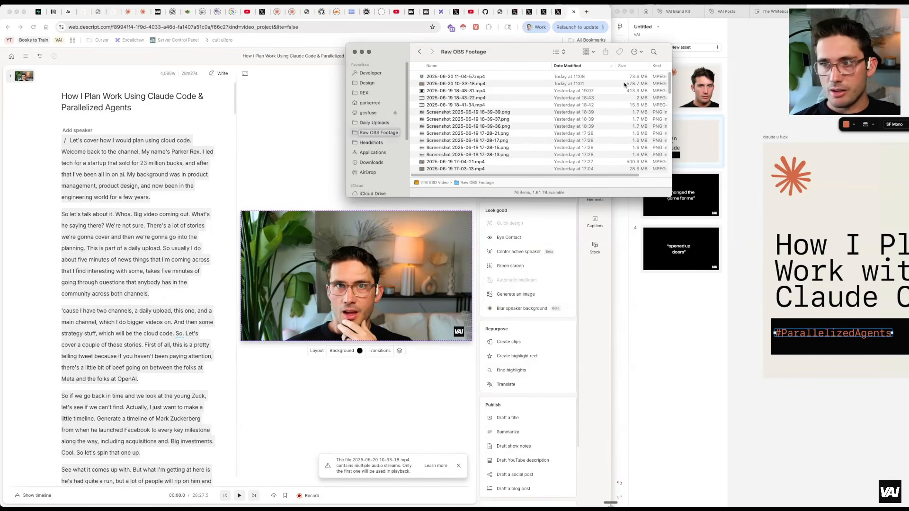
left_click_drag(520, 49, 908, 161)
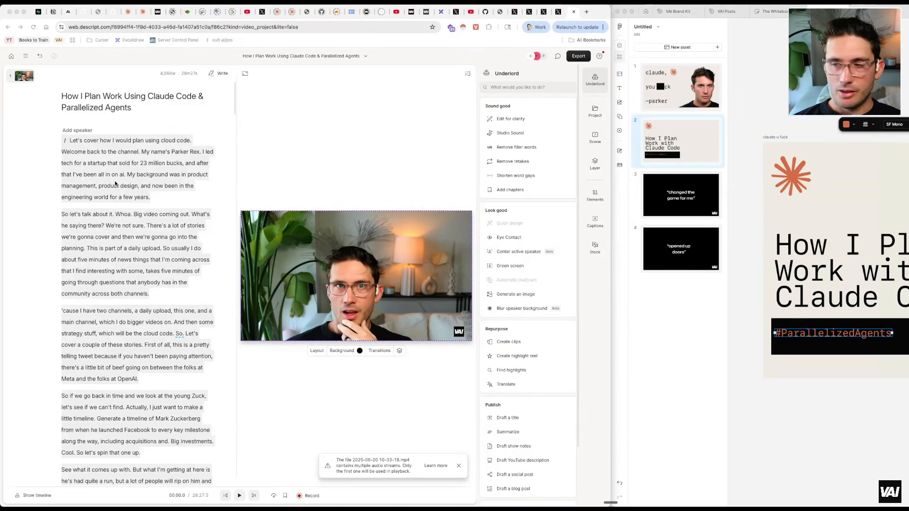
Scroll through the video transcript in the Descript editor
left_click(76, 157)
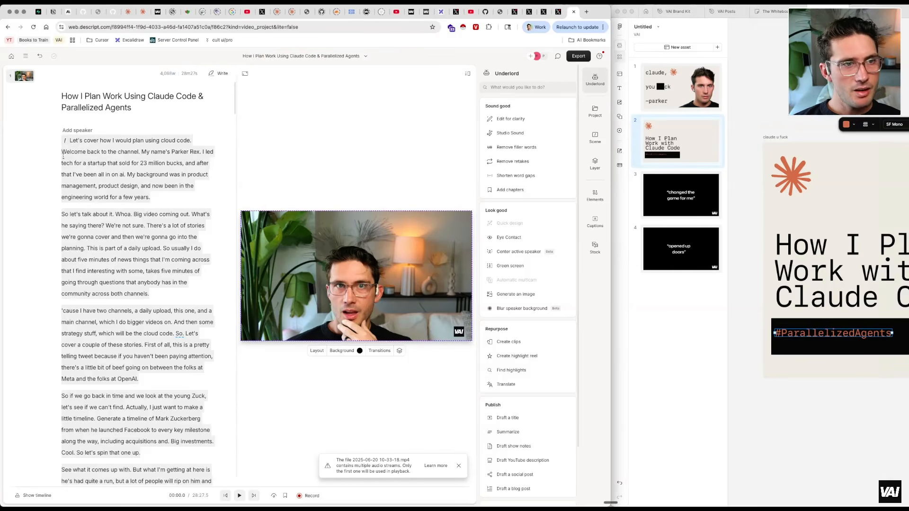
left_click(78, 158)
scroll(111, 193, "down", 10)
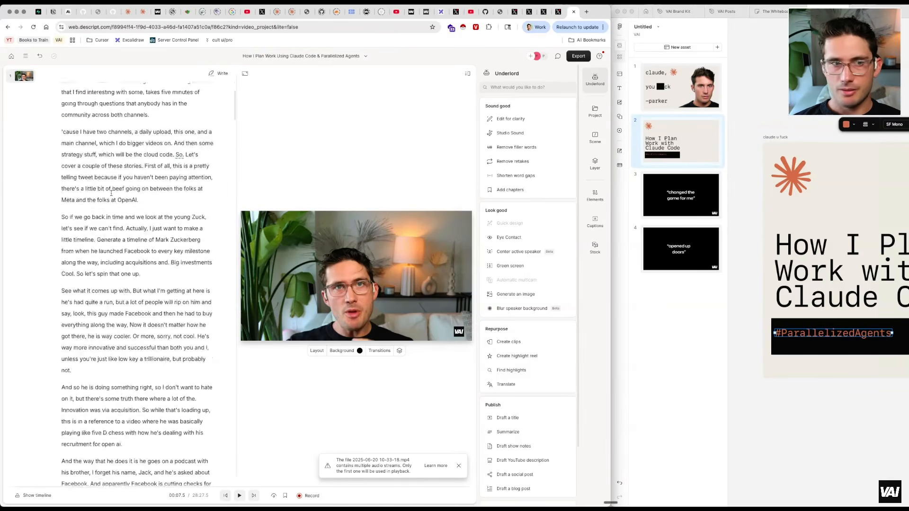
left_click_drag(230, 138, 227, 271)
scroll(227, 270, "up", 15)
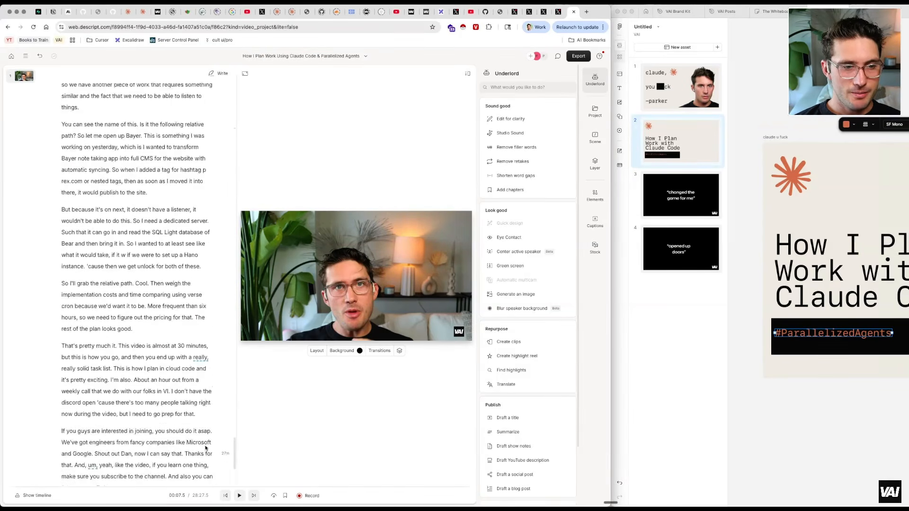
scroll(188, 218, "up", 10)
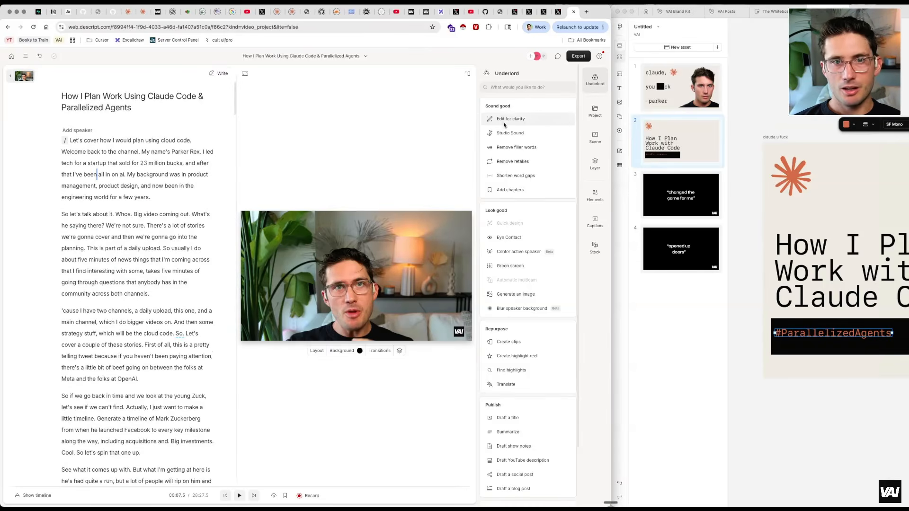
Run Underlord's Edit for clarity on the transcript at Low intensity
mouse_move(515, 119)
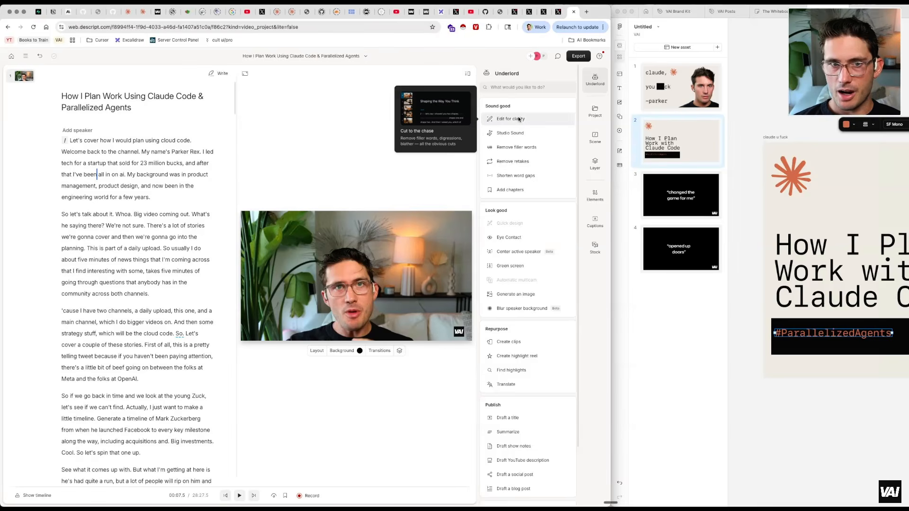
left_click(519, 119)
mouse_move(493, 117)
left_mouse_down()
mouse_move(515, 117)
mouse_move(492, 117)
left_mouse_up()
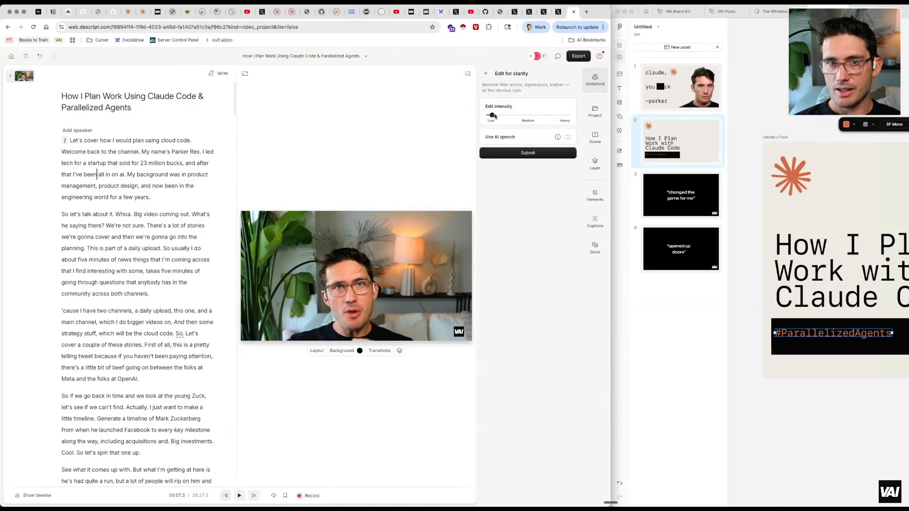
left_click(512, 155)
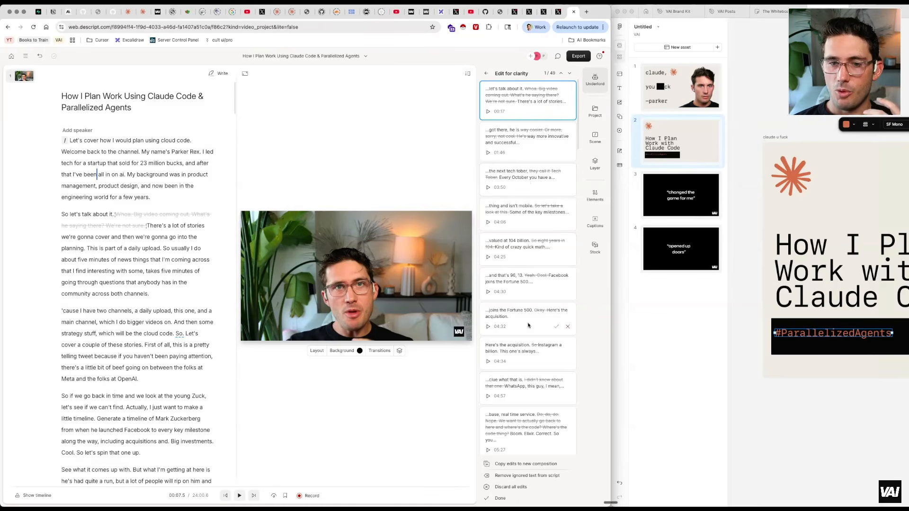
Accept one suggested clarity edit and return to the Underlord tool list
left_click(556, 362)
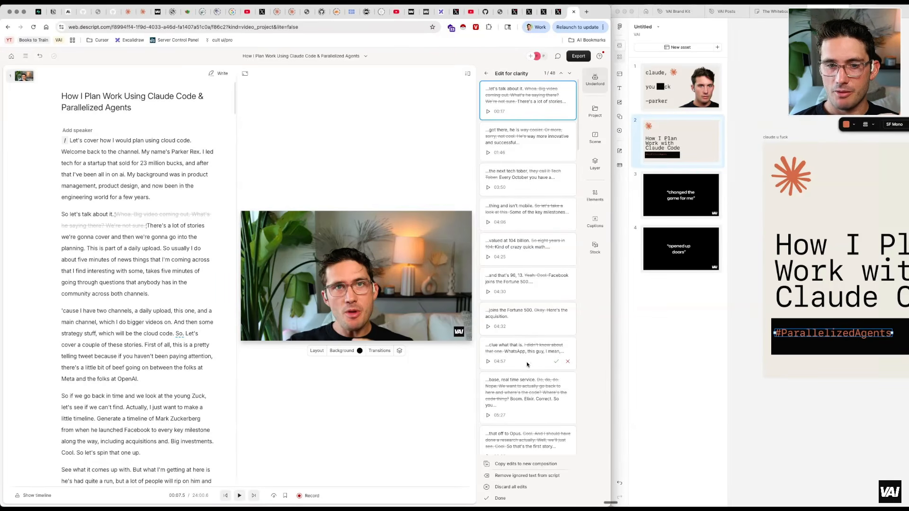
scroll(544, 368, "down", 1)
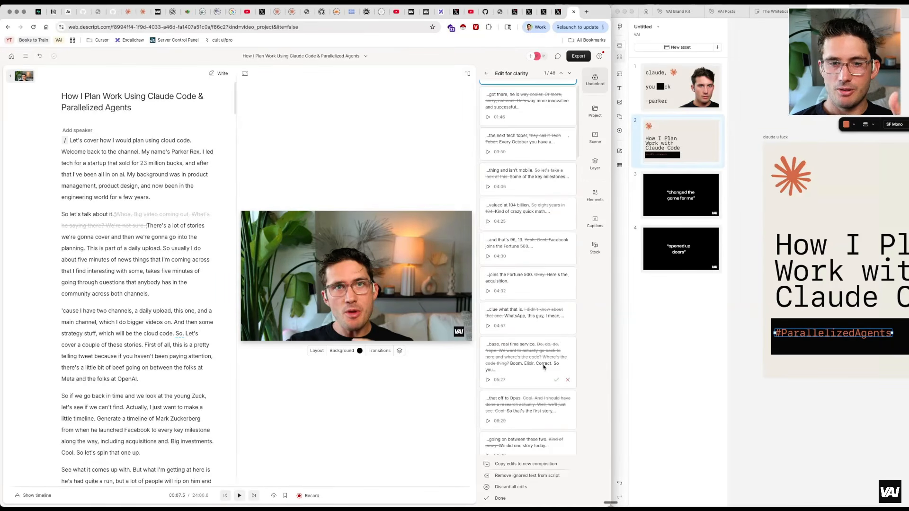
left_click(486, 73)
left_click(492, 76)
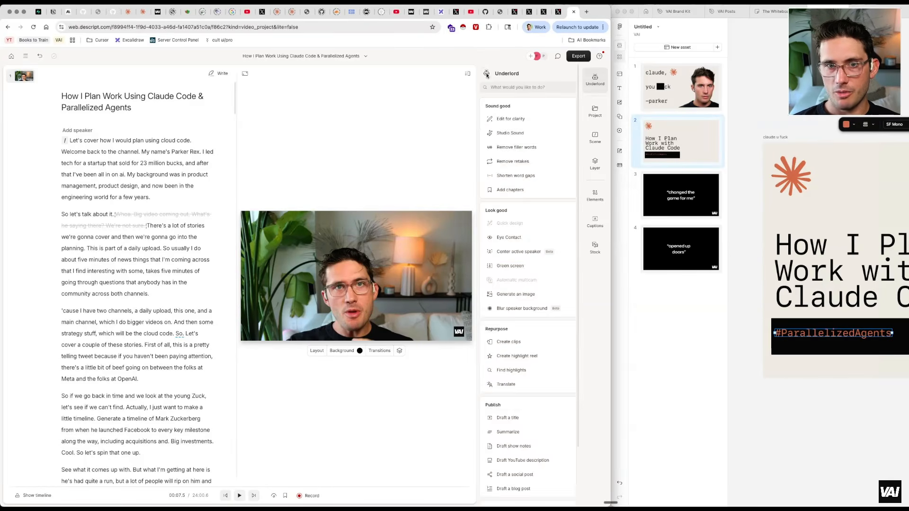
Preview the opening, then apply Studio Sound to the video and set its intensity to 45%
left_click(161, 152)
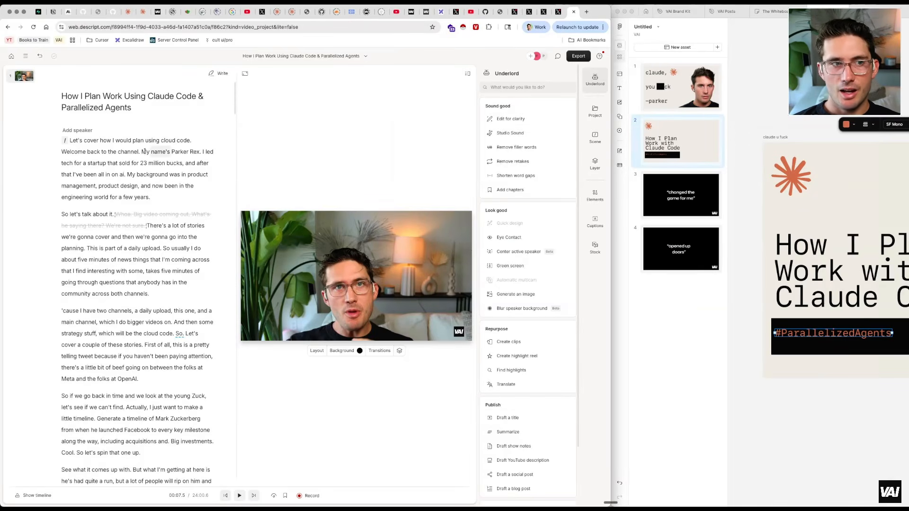
key("space")
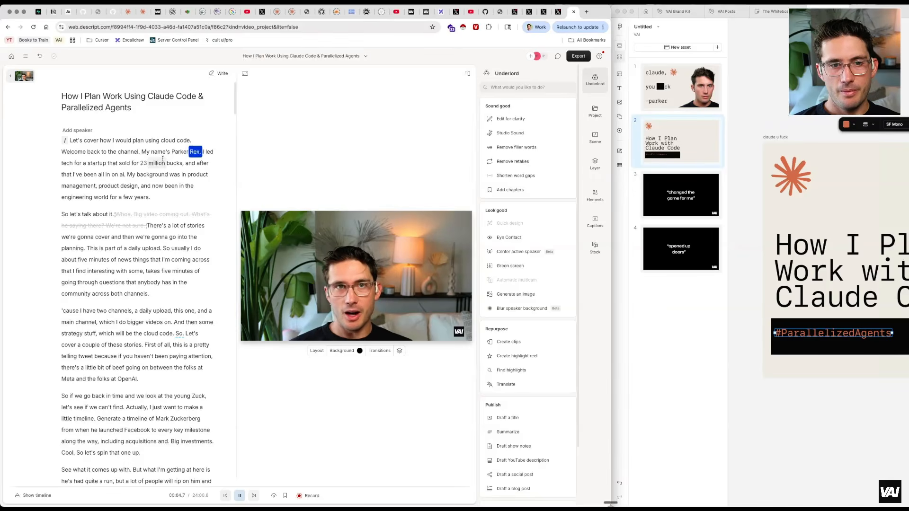
key("space")
left_click(503, 134)
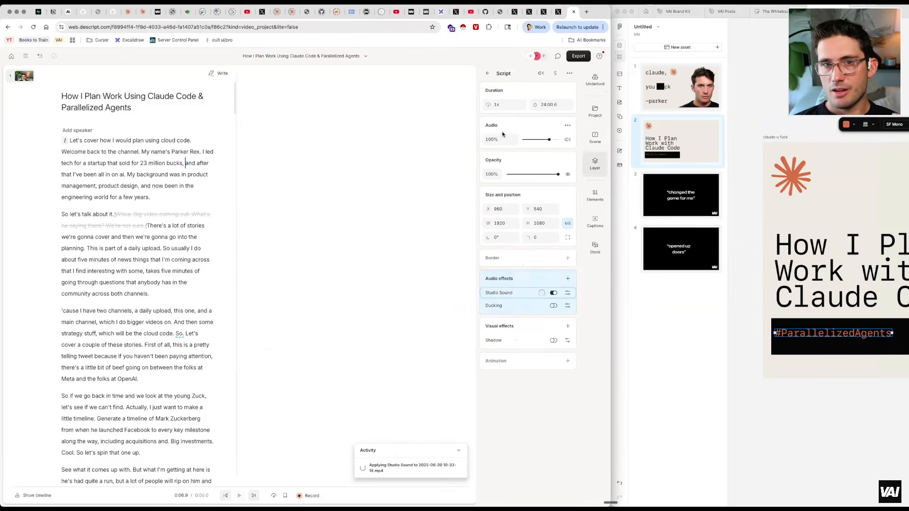
left_click(566, 293)
type("45")
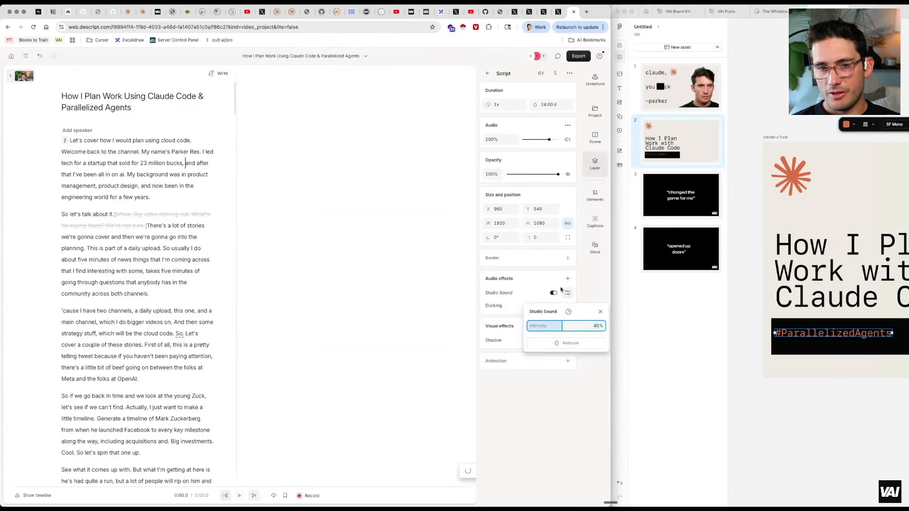
Add a Compressor audio effect from Dynamics to the video, keeping its Default preset
left_click(582, 283)
left_click(568, 279)
mouse_move(559, 298)
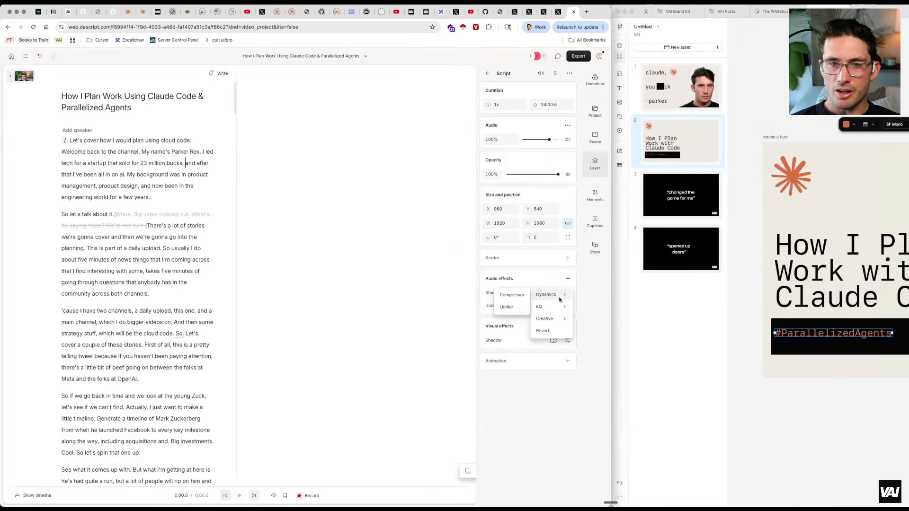
left_click(514, 295)
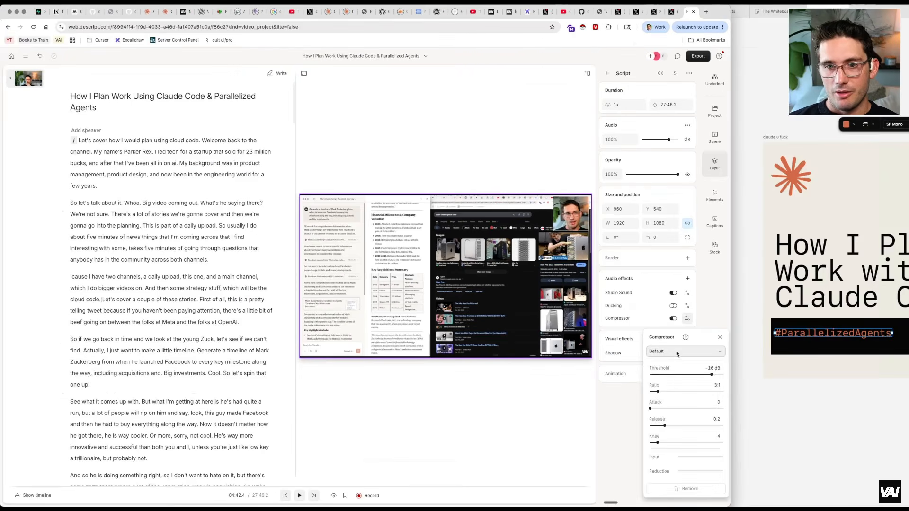
left_click(674, 352)
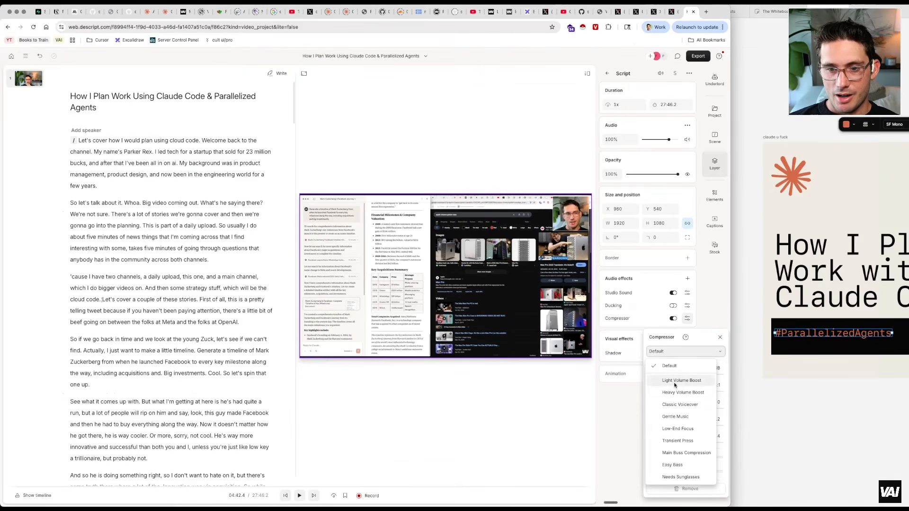
left_click(662, 270)
Play the video briefly from the second paragraph of the transcript to preview the processed audio
left_click(146, 203)
key("space")
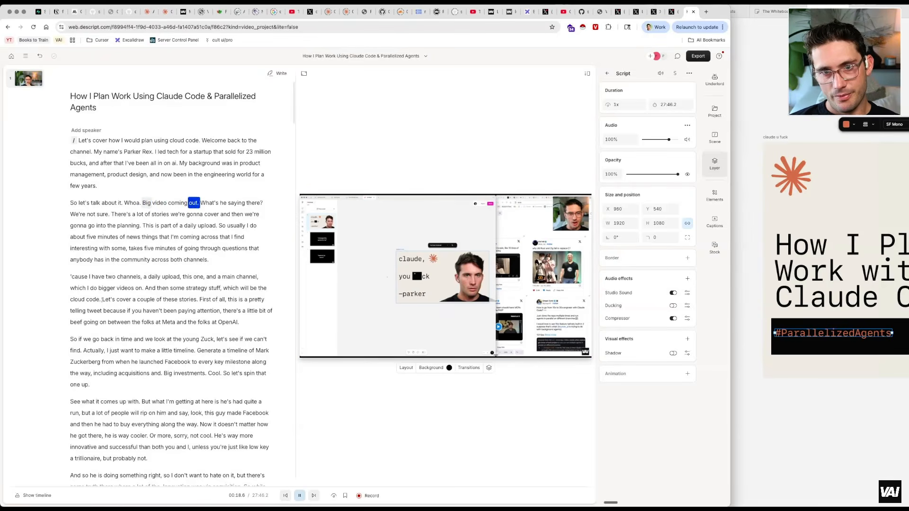
key("space")
Add a Limiter audio effect with the -3 dB Ceiling preset, then resume playback to hear it
left_click(687, 278)
mouse_move(664, 295)
left_click(625, 307)
left_click(686, 331)
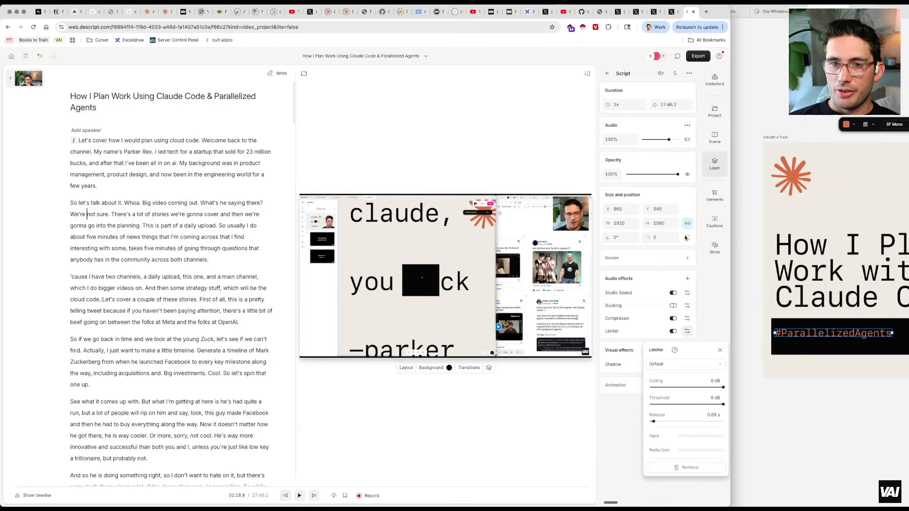
left_click(658, 364)
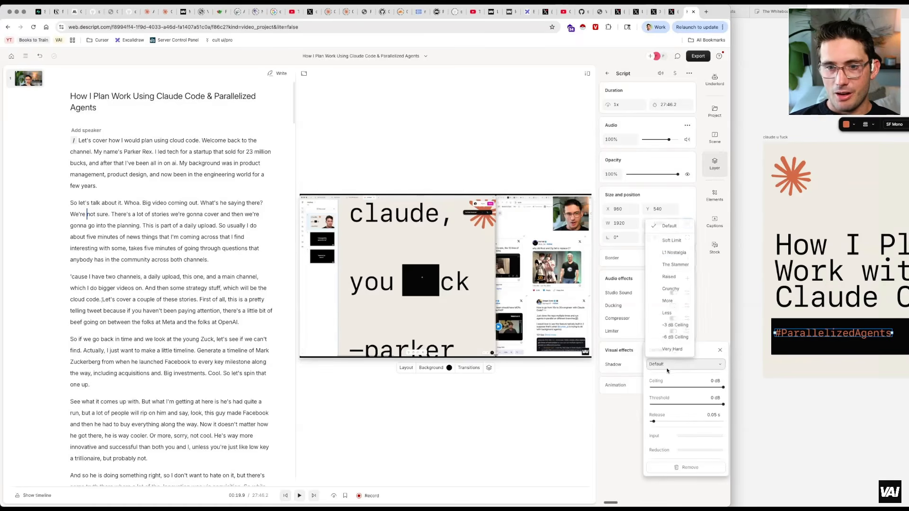
left_click(676, 326)
key("Escape")
key("space")
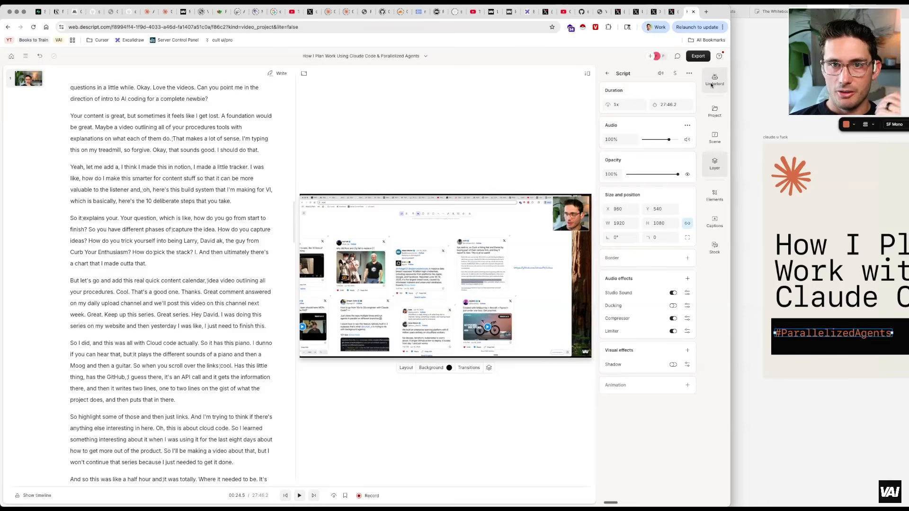
Generate chapters with Underlord's Add chapters tool and copy the chapter list to the clipboard
left_click(714, 83)
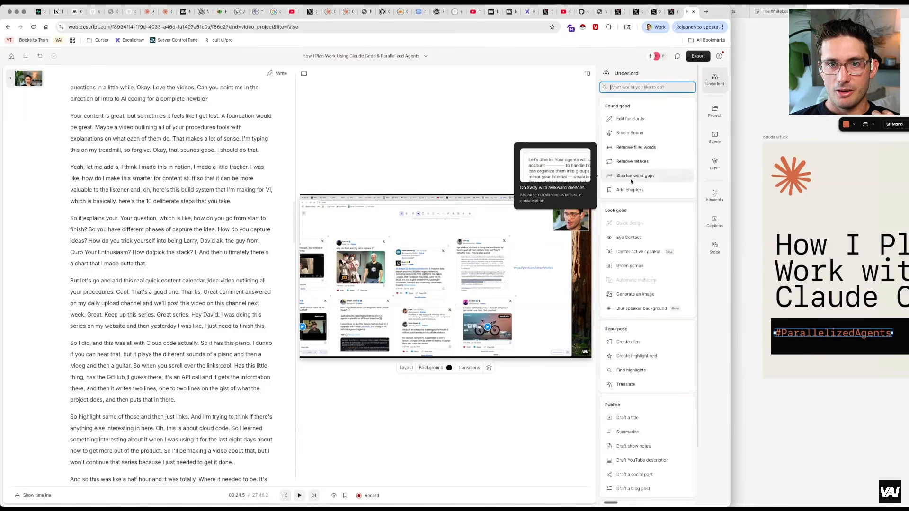
left_click(631, 190)
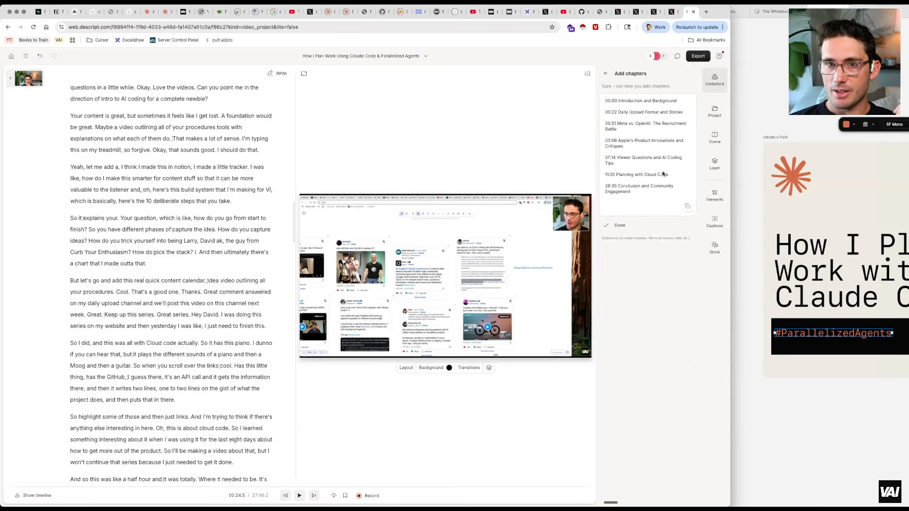
left_click(686, 206)
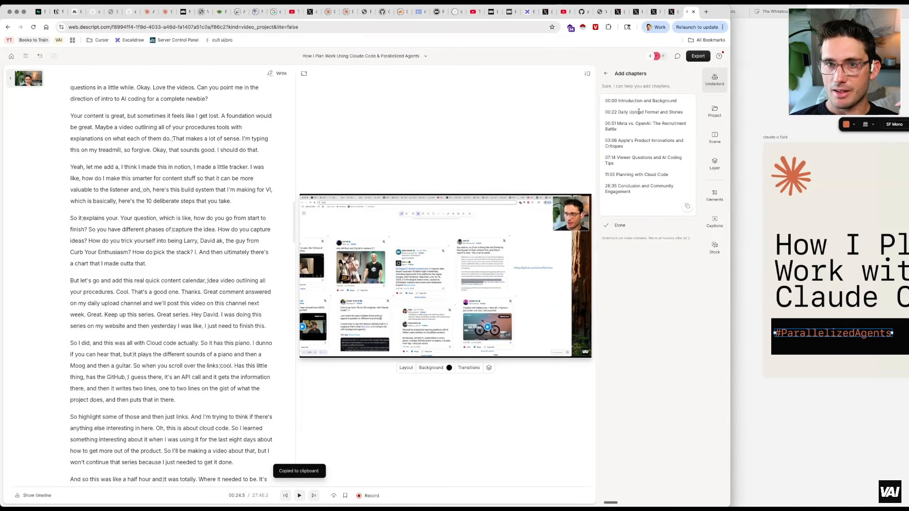
Open the video export settings and choose YouTube as the destination
left_click(698, 57)
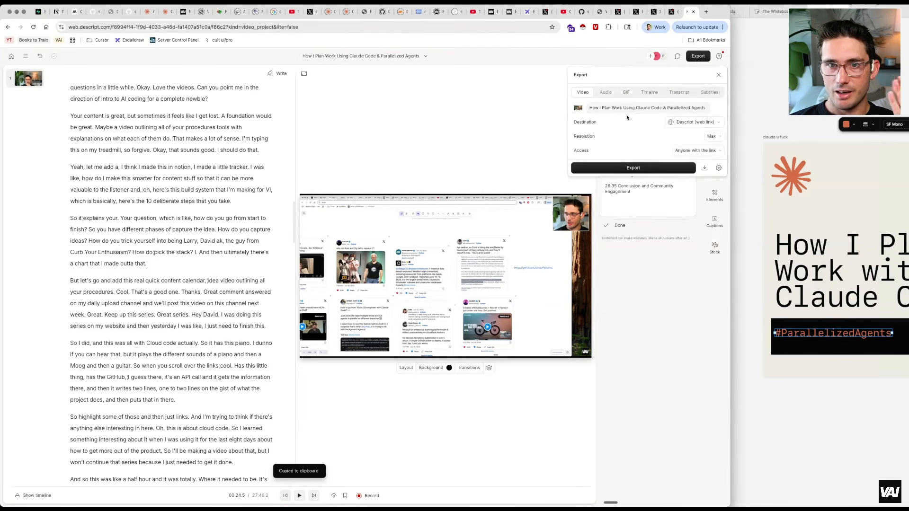
left_click(692, 122)
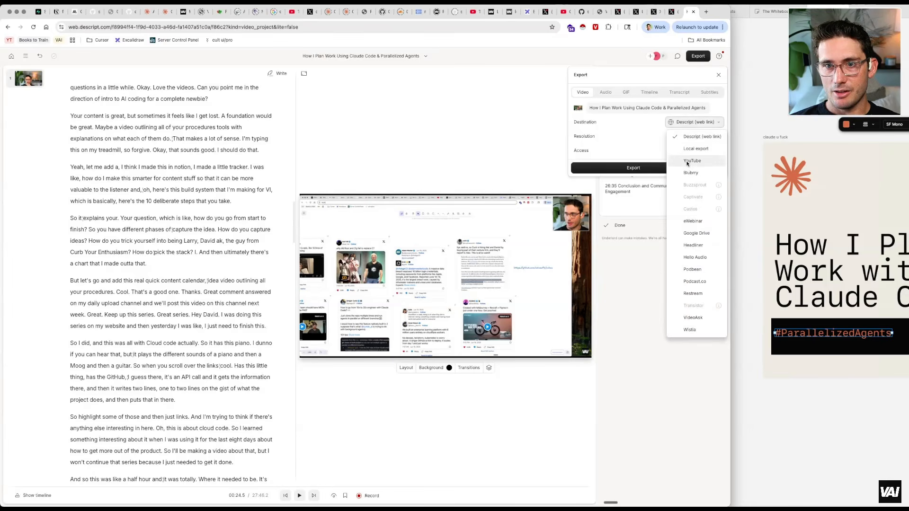
left_click(692, 160)
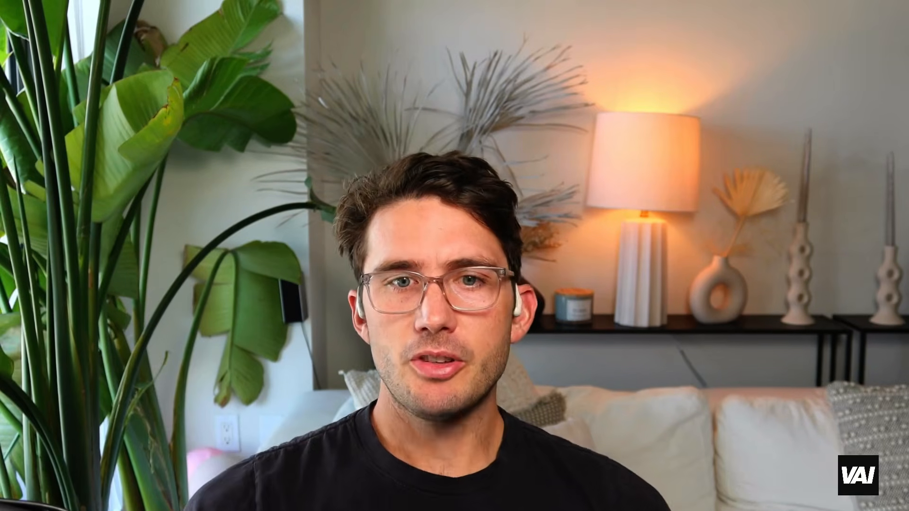